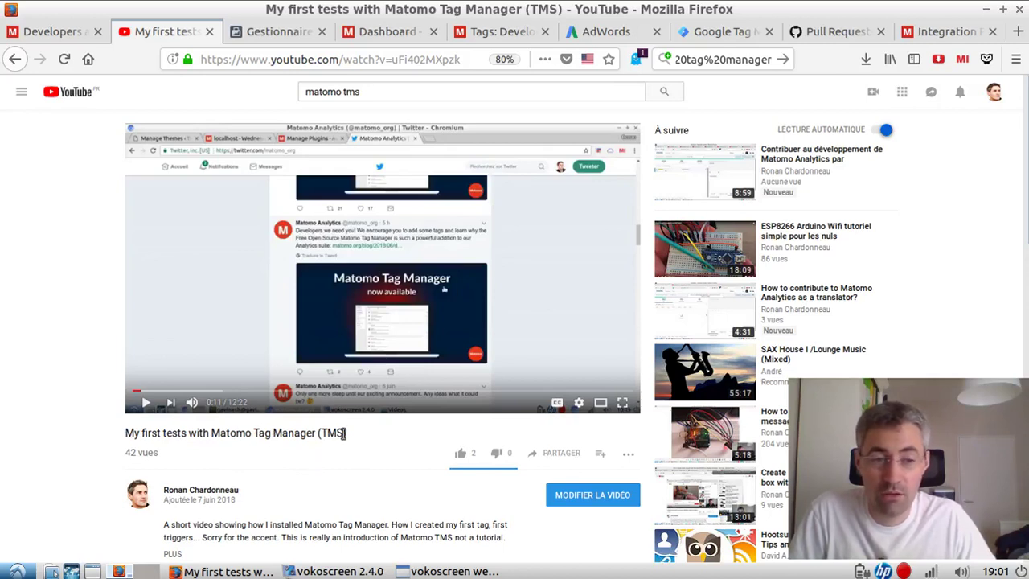
Step: Read the viewer comments under the Matomo Tag Manager video, focusing on the request about Facebook Pixel and Google Adwords support
scroll(346, 434, down, 5)
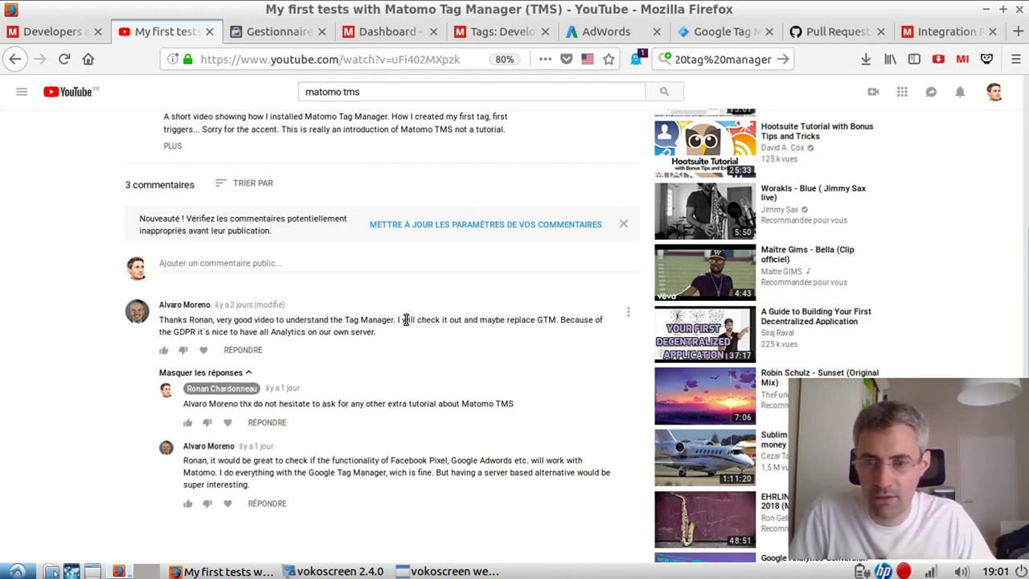
scroll(405, 326, down, 2)
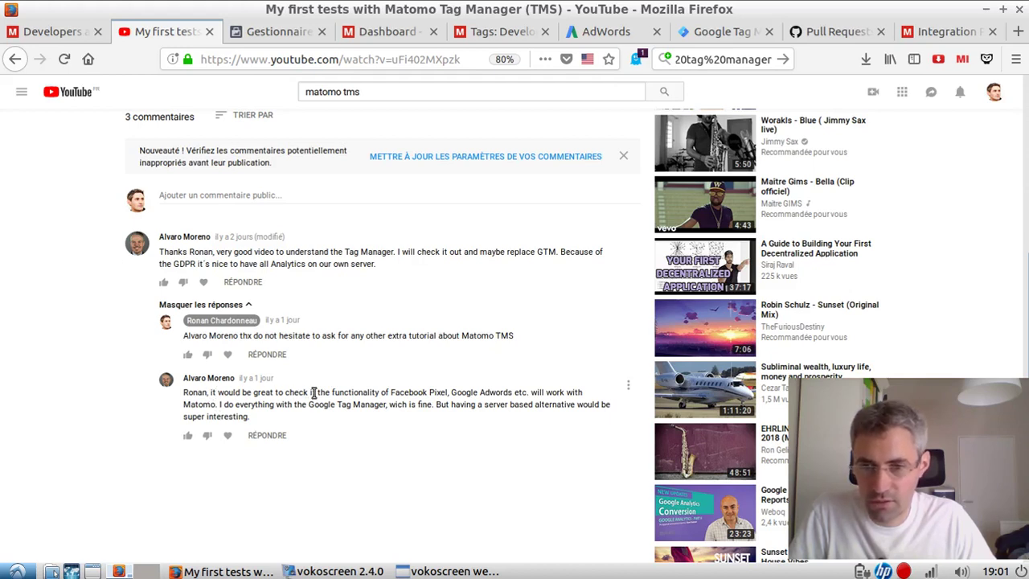
drag(318, 393, 479, 392)
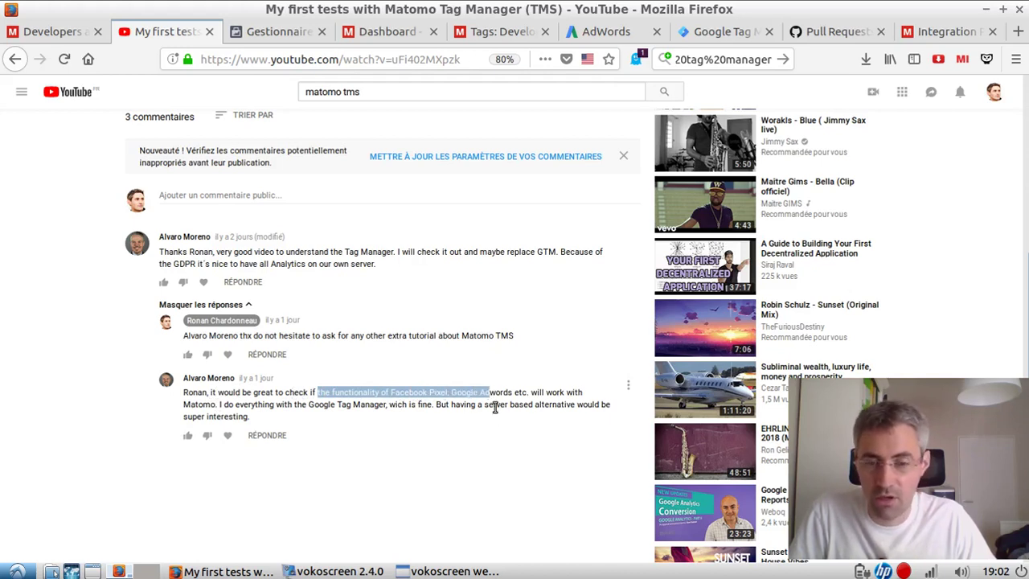
click(508, 398)
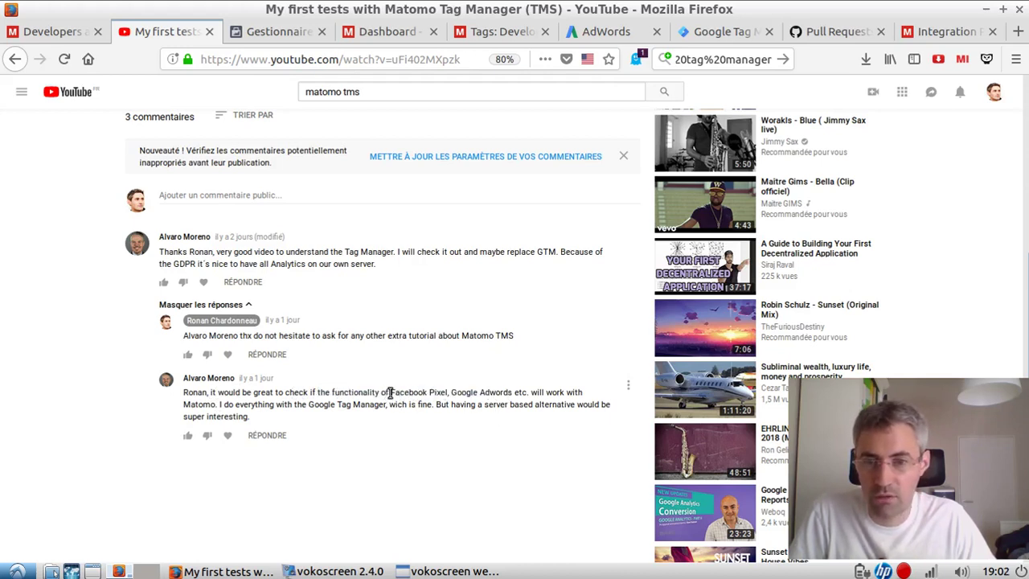
drag(389, 392, 509, 396)
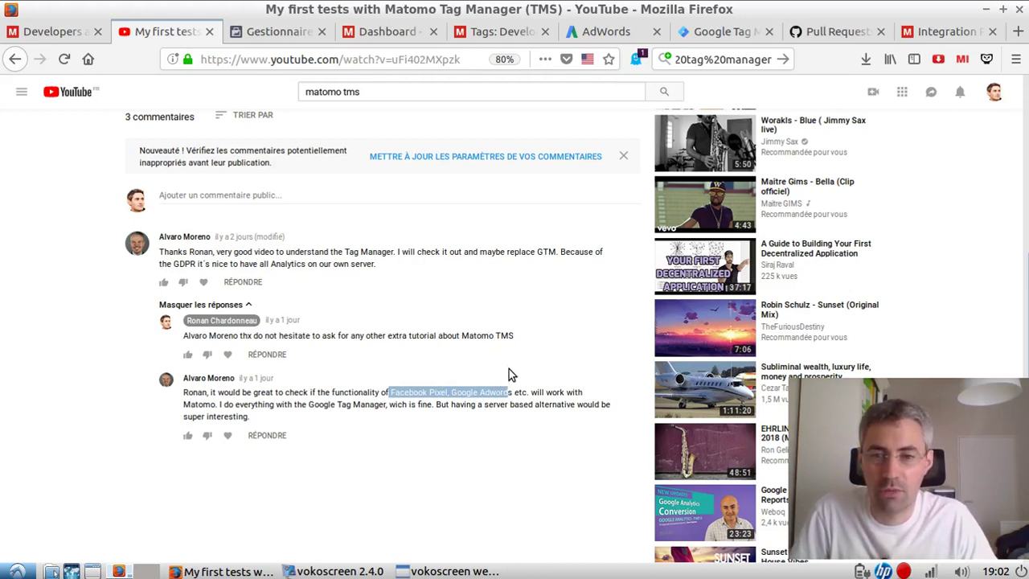
click(399, 404)
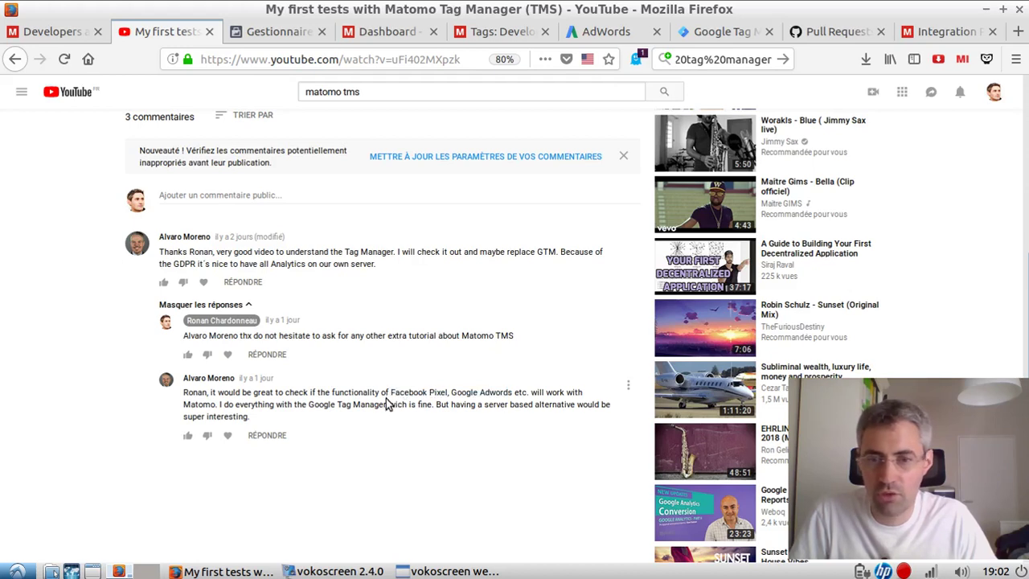
drag(395, 392, 449, 395)
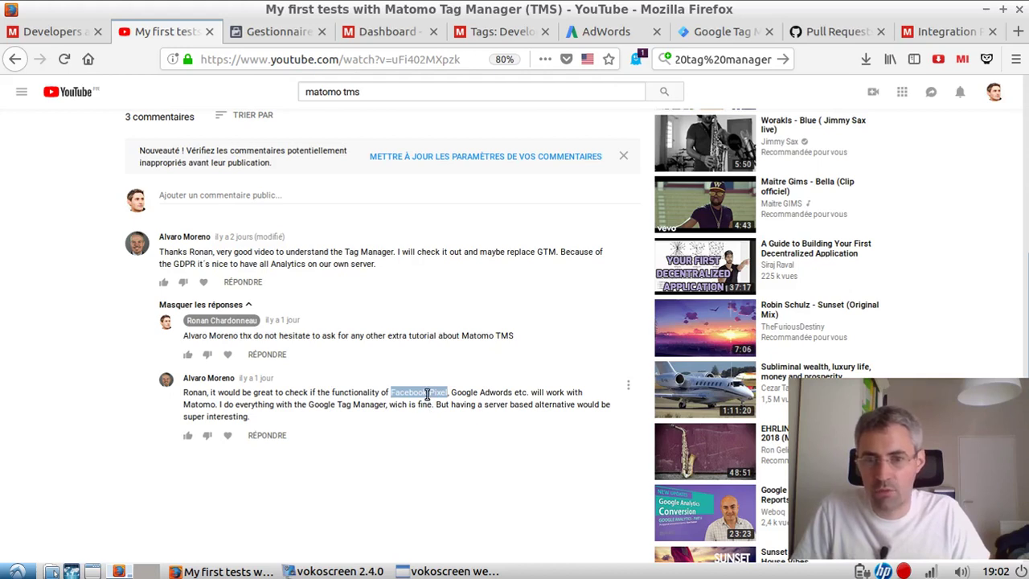
click(418, 394)
Step: Switch to Facebook Ads Manager and copy the Facebook pixel code to the clipboard
click(277, 35)
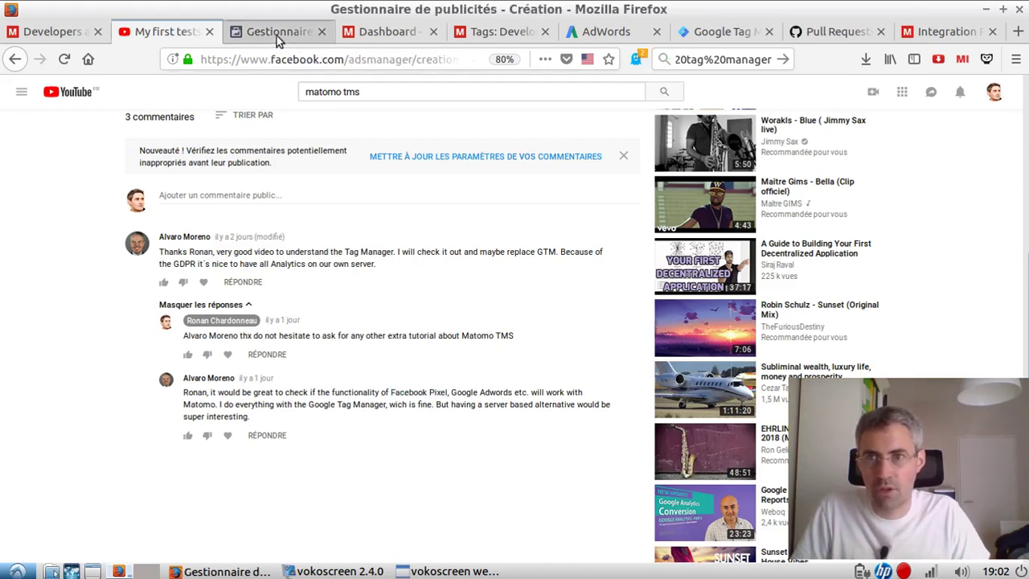
click(515, 277)
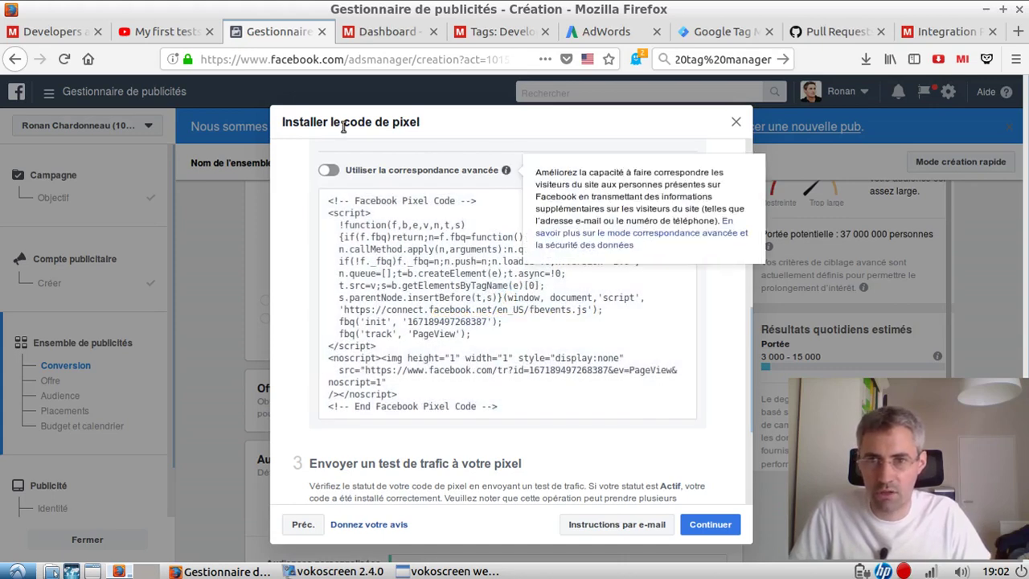
click(462, 287)
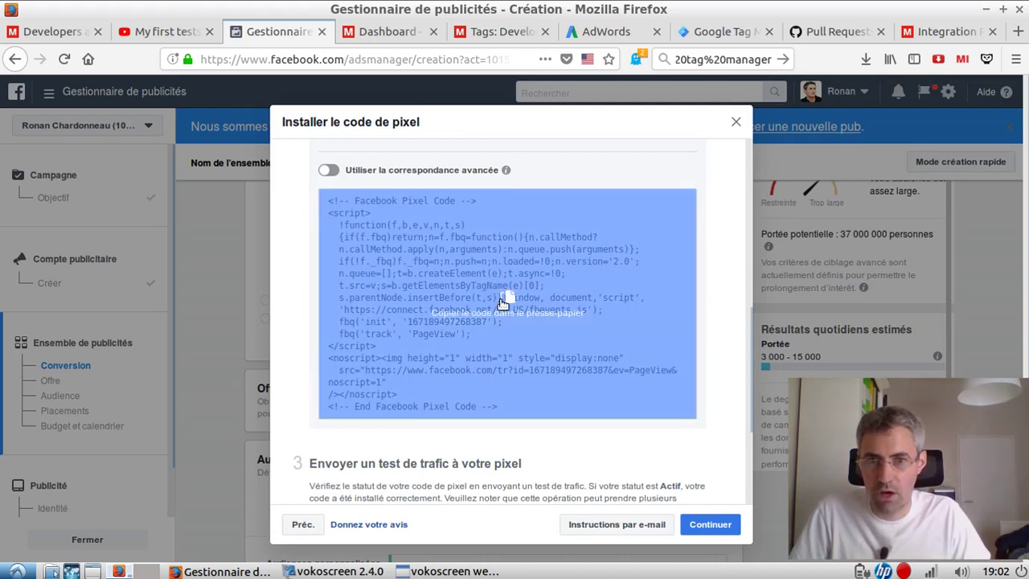
click(502, 303)
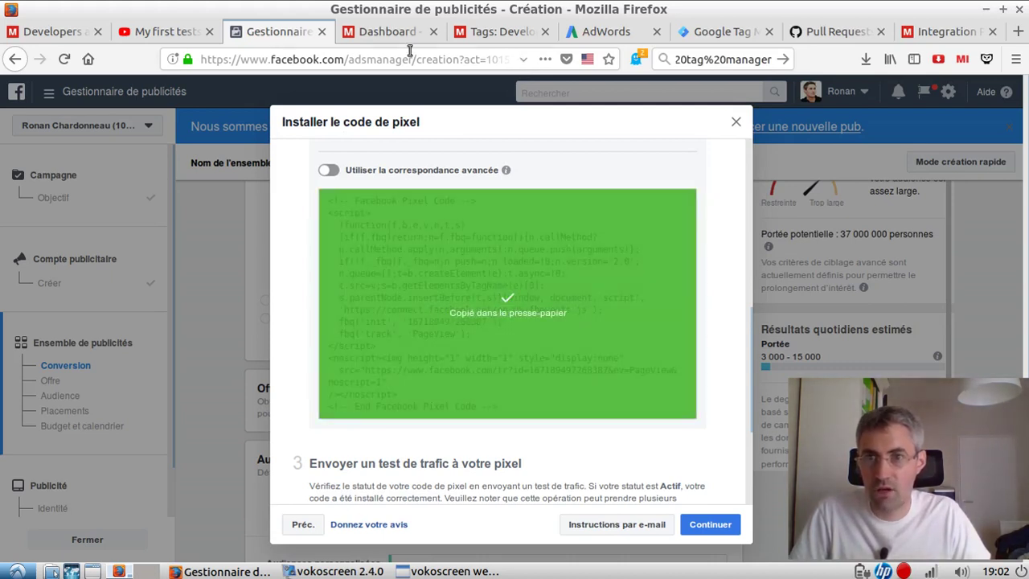
Step: In Matomo Tag Manager, create a Custom HTML tag in the Beta container and paste the Facebook pixel code as its content
click(390, 32)
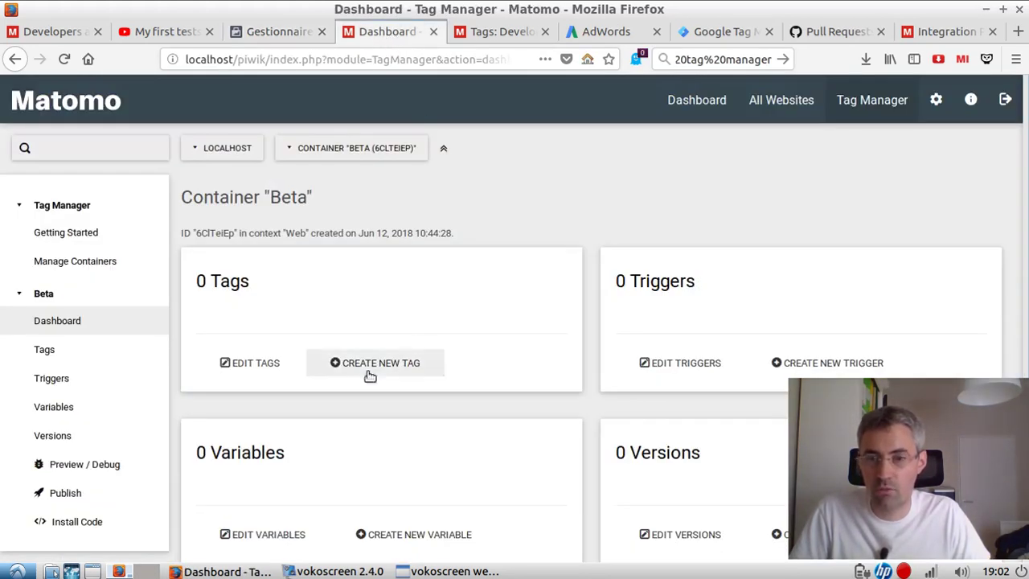
click(408, 367)
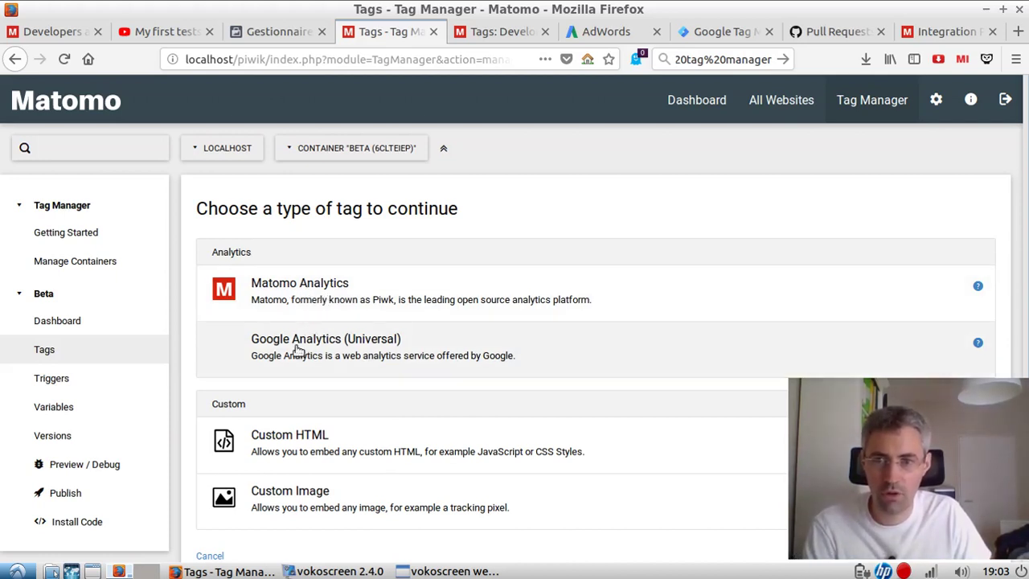
click(344, 451)
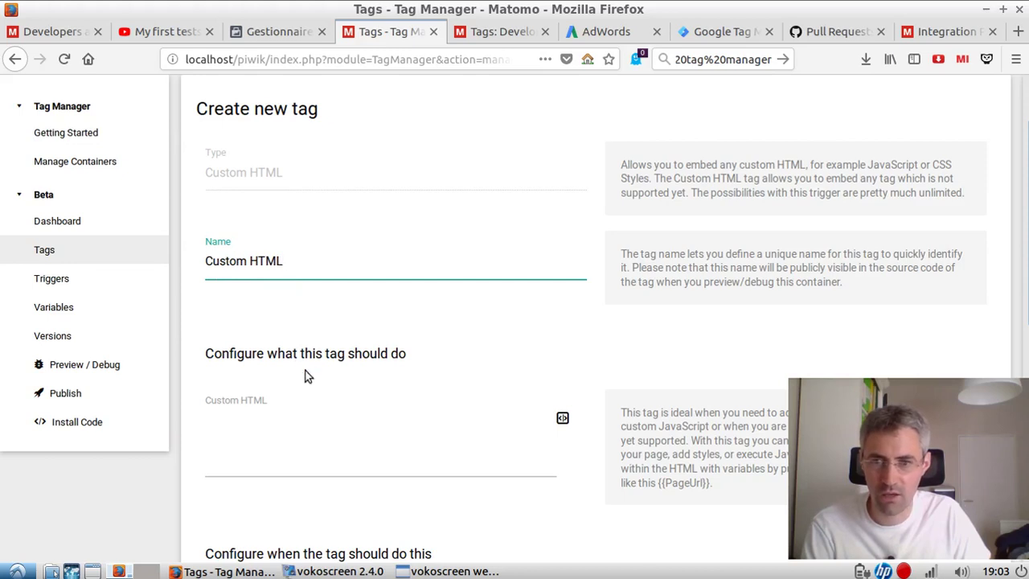
click(312, 425)
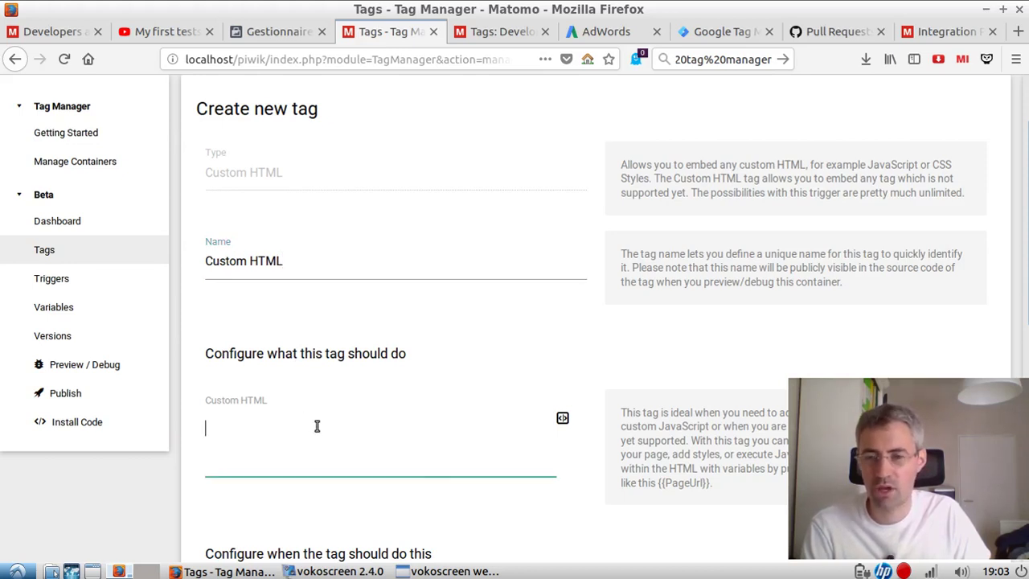
key(ctrl+v)
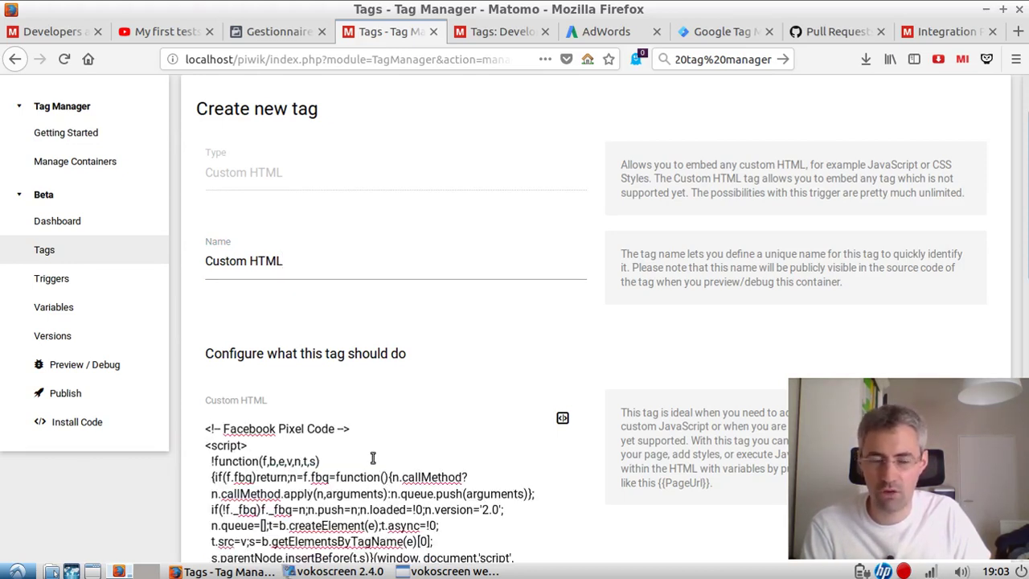
Step: Name the new tag "Facebook pixel"
drag(301, 271, 188, 260)
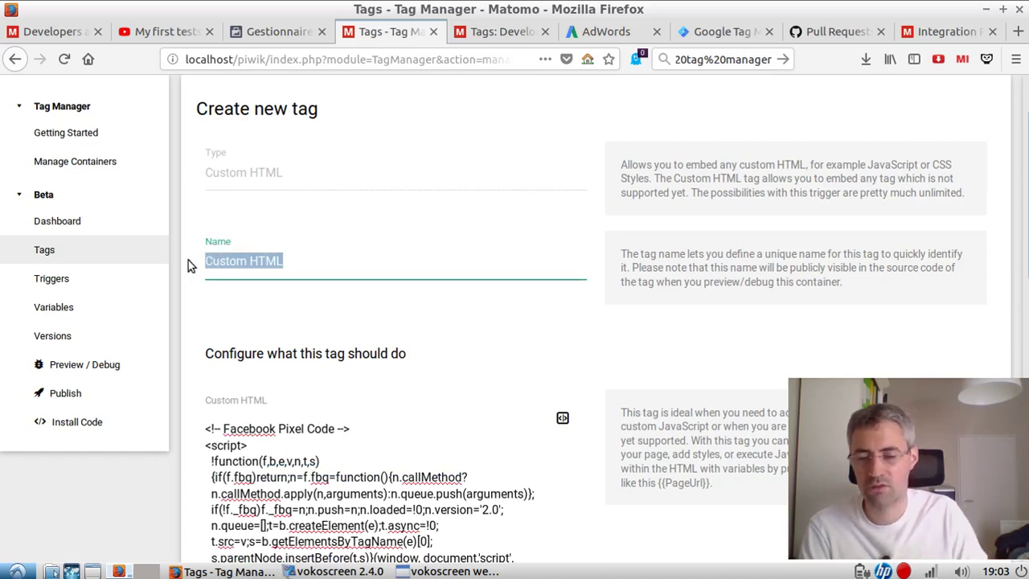
text(Face)
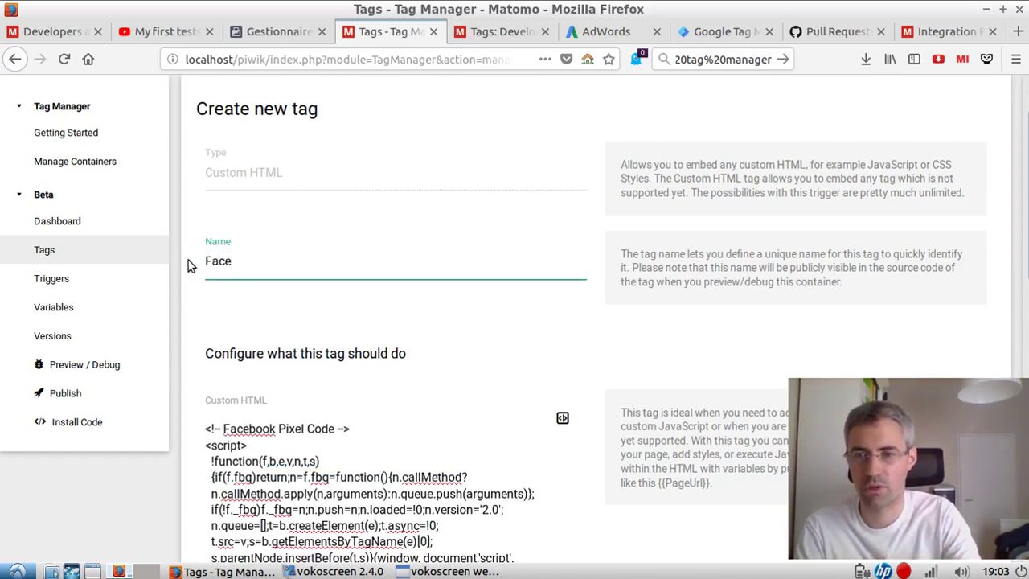
text(book piwe)
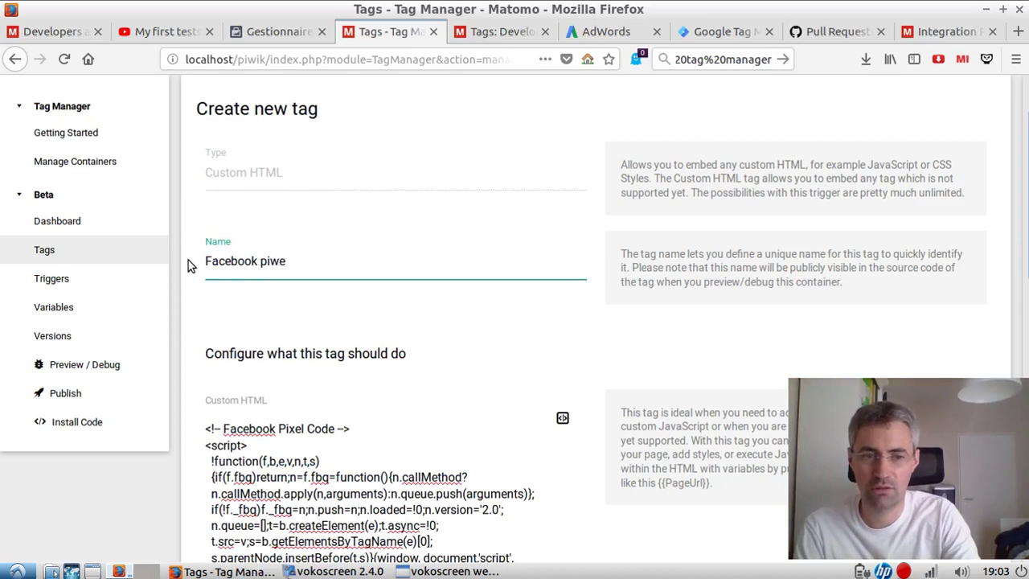
key(BackSpace)
key(BackSpace)
text(we)
key(BackSpace)
key(BackSpace)
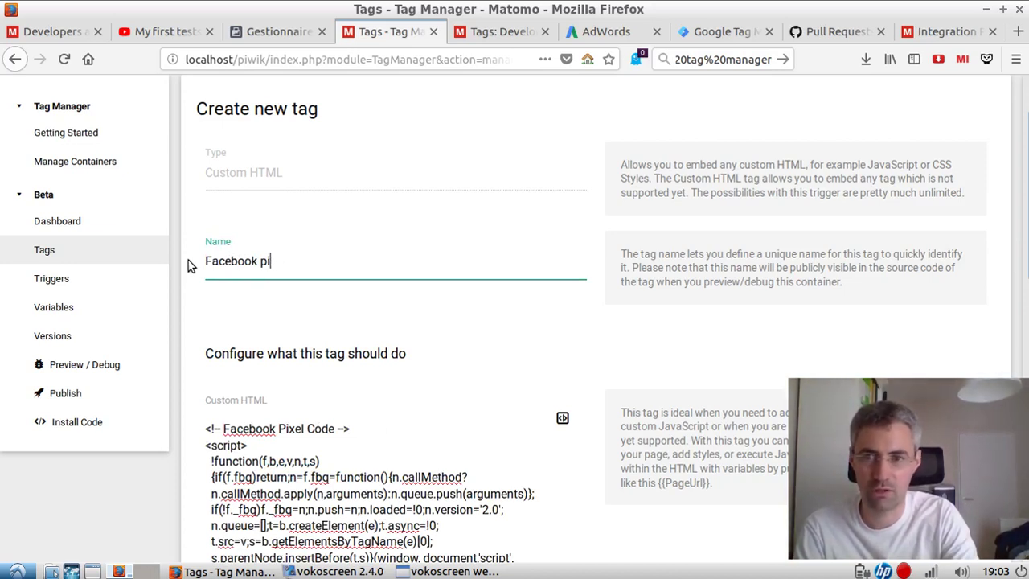
text(xel)
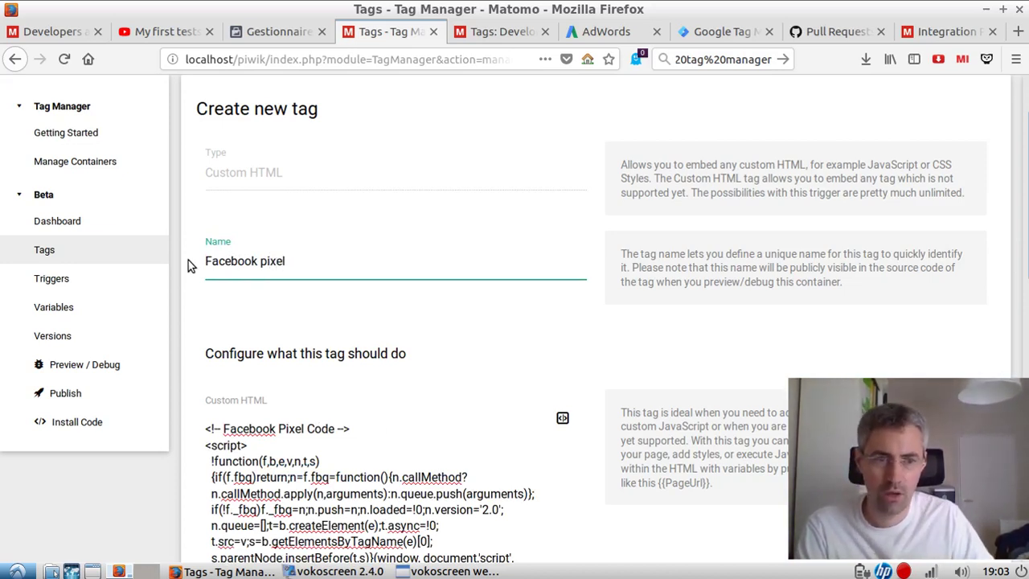
Step: Create a Pageview trigger without conditions, keeping the name Pageview, as the trigger that executes the Facebook pixel tag
scroll(421, 344, down, 2)
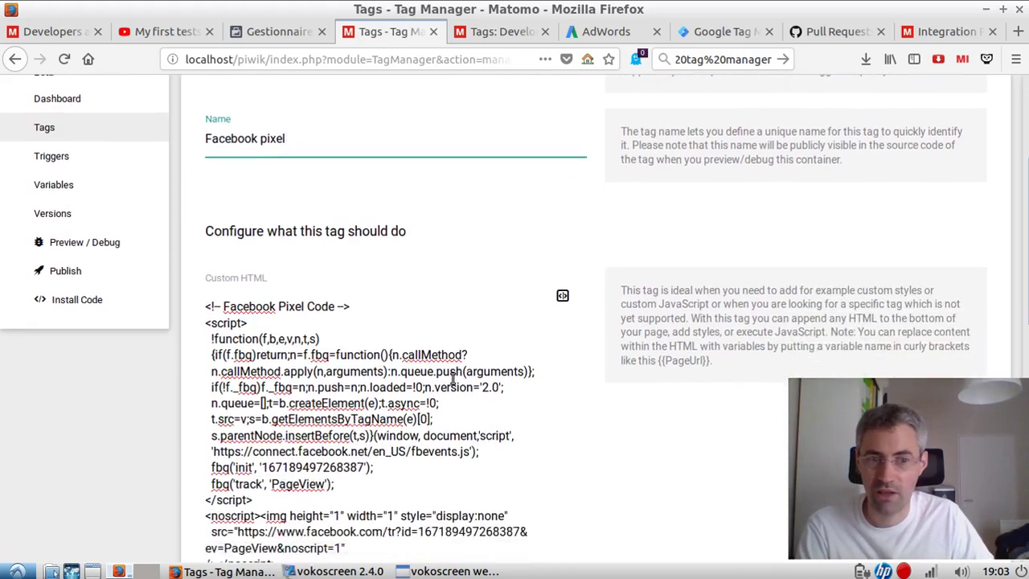
scroll(397, 378, down, 1)
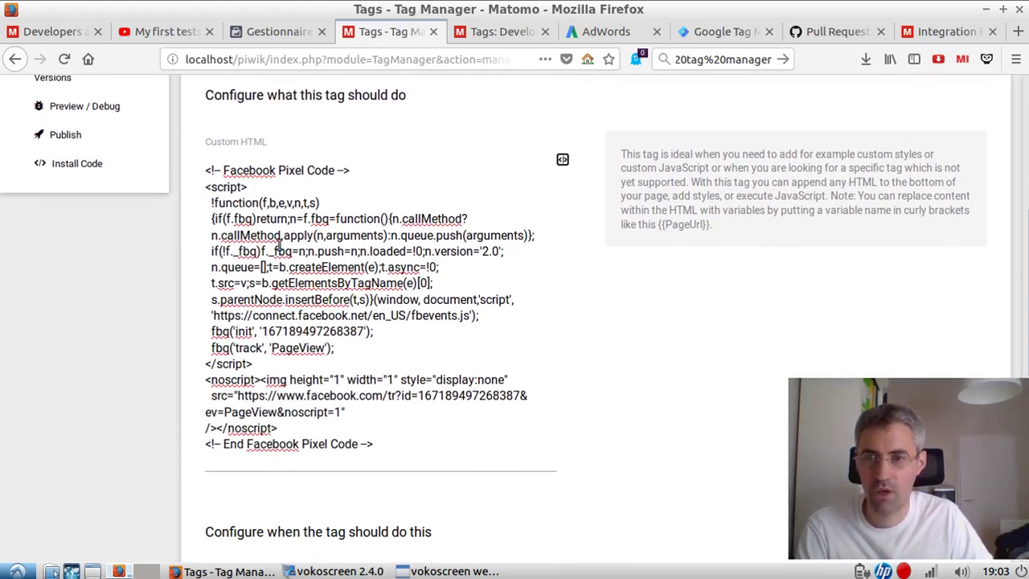
drag(208, 170, 346, 412)
scroll(418, 399, down, 4)
scroll(354, 362, up, 1)
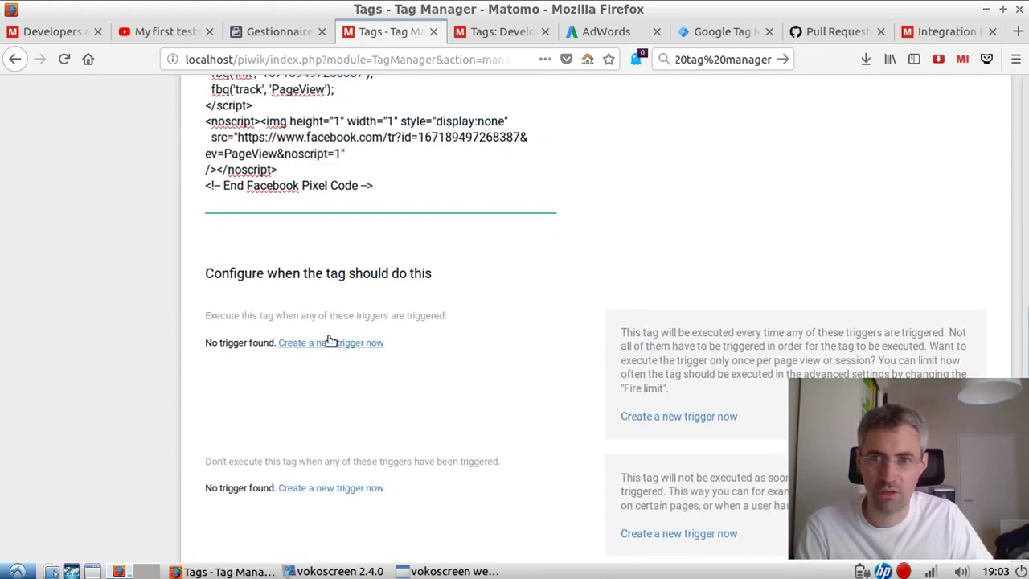
click(328, 340)
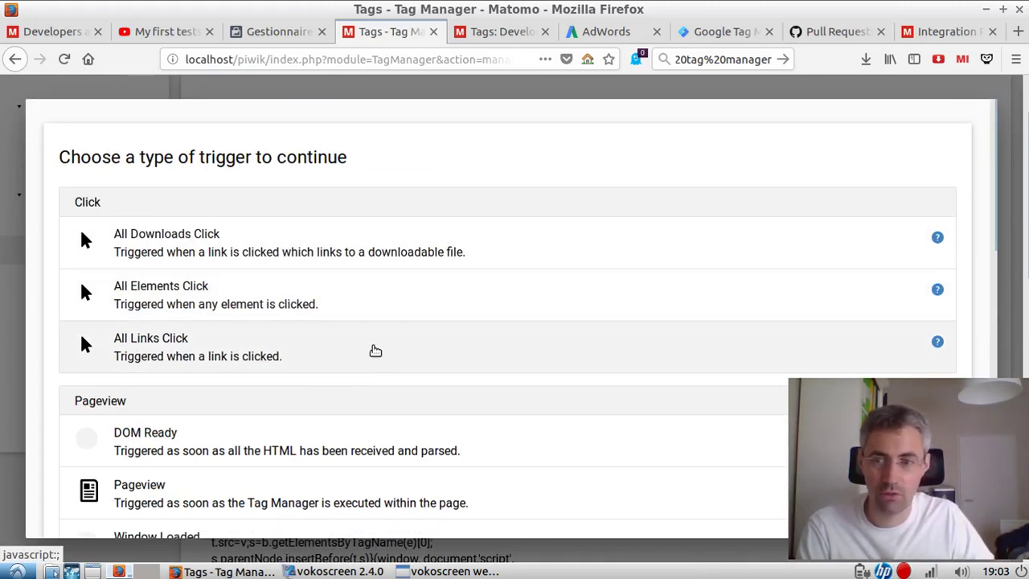
scroll(346, 346, down, 3)
click(250, 316)
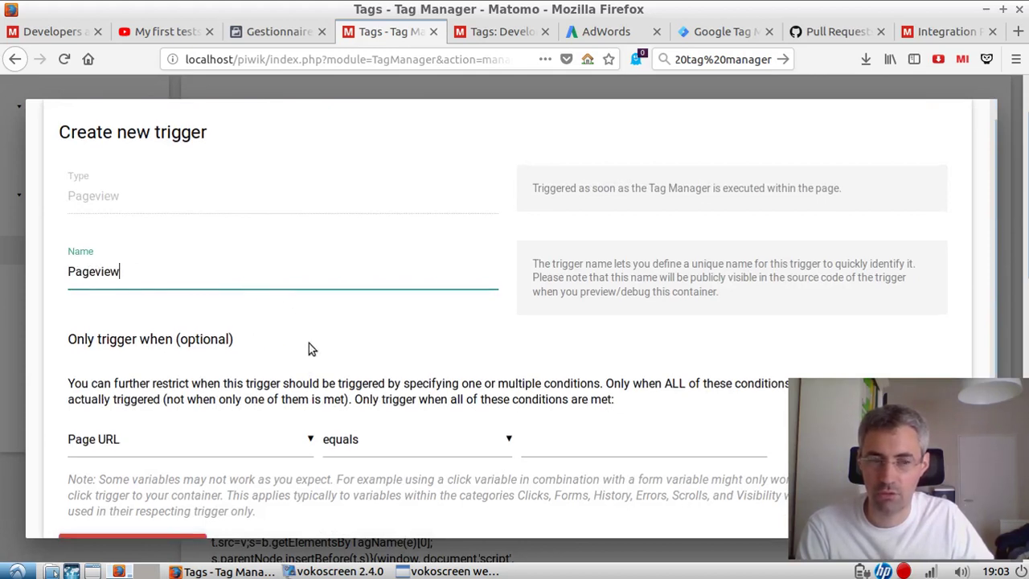
scroll(309, 344, down, 2)
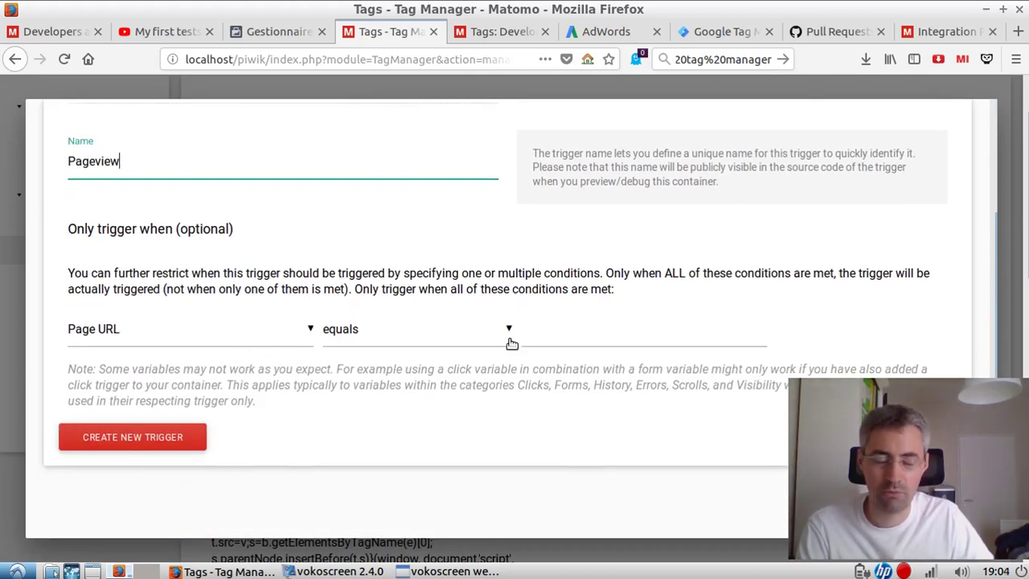
click(187, 437)
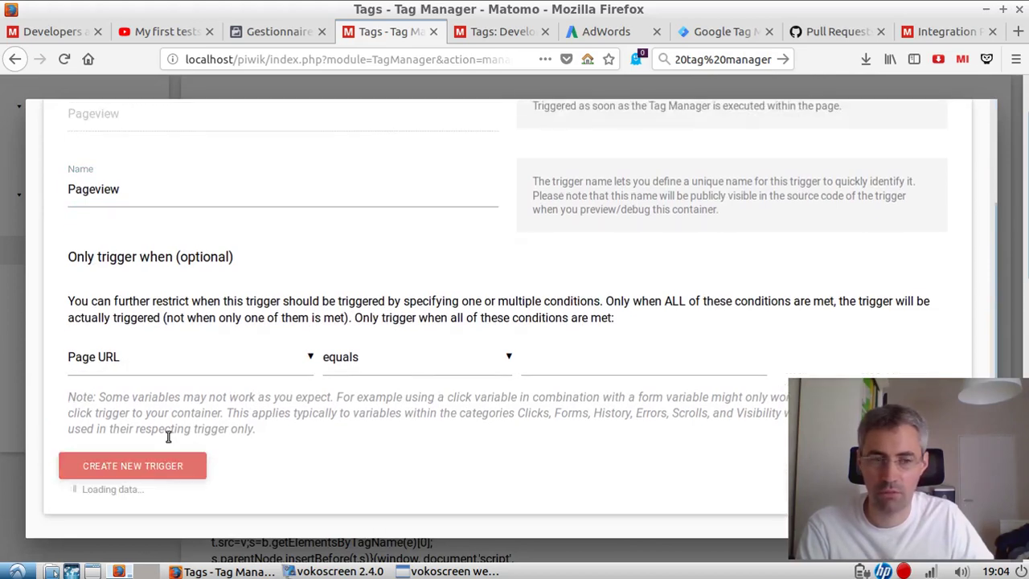
scroll(595, 427, down, 5)
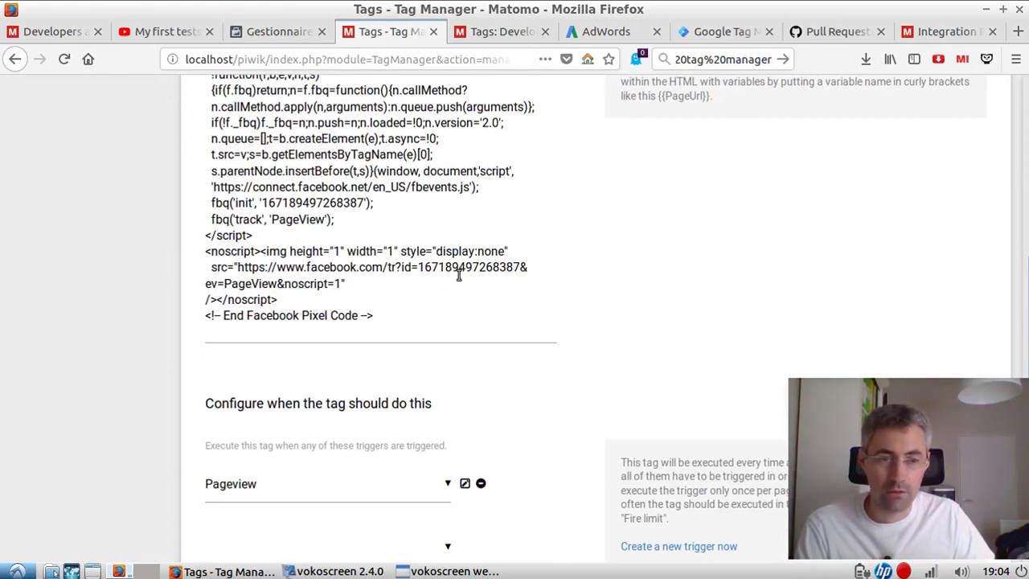
Step: Delete the pixel ID between the quotes of the fbq('init') call in the tag's custom HTML
scroll(454, 275, up, 2)
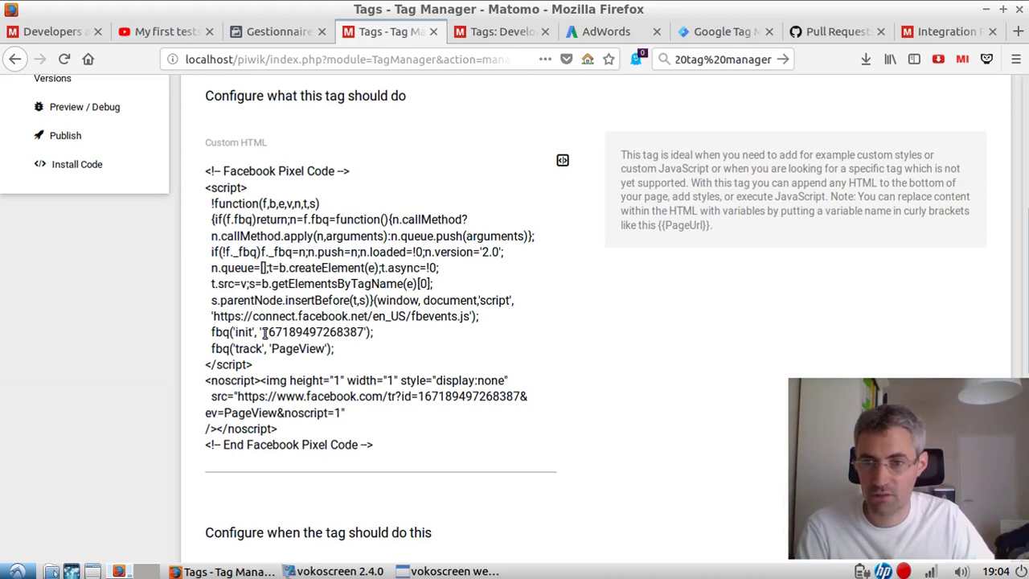
click(265, 332)
key(ctrl+a)
mouse_move(283, 334)
mouse_down()
mouse_move(291, 336)
mouse_move(281, 332)
mouse_up()
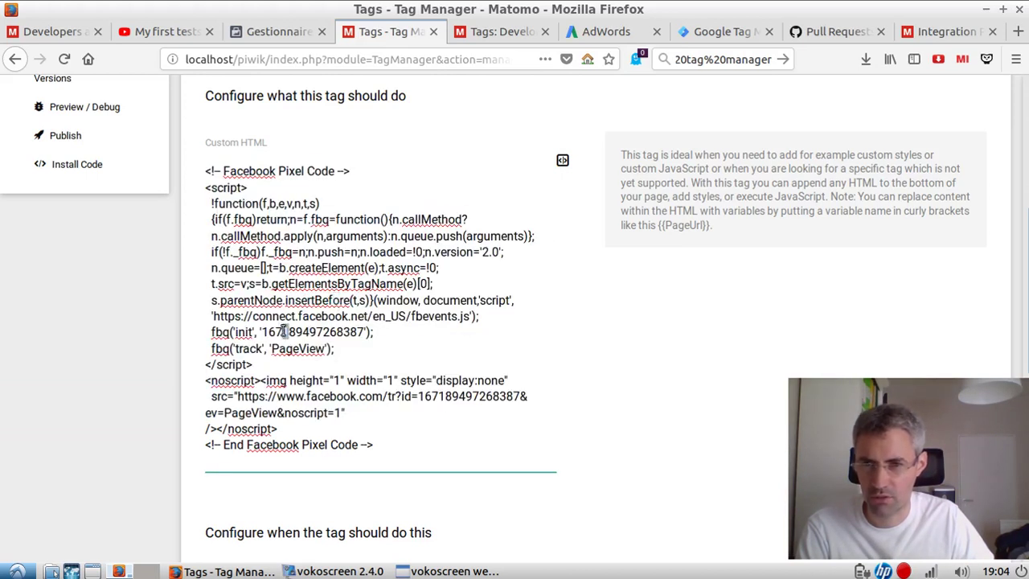
click(262, 332)
double_click(353, 332)
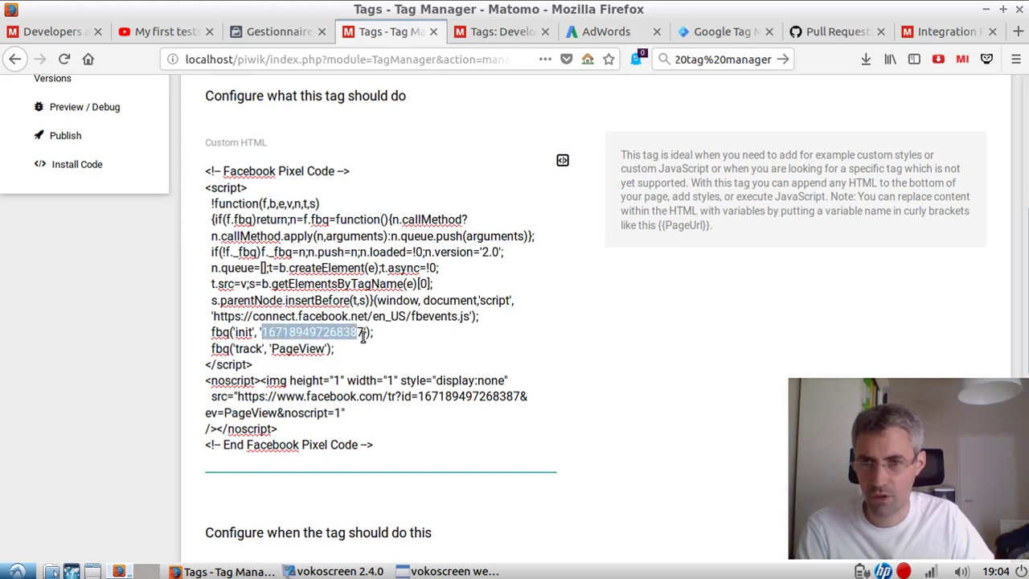
key(BackSpace)
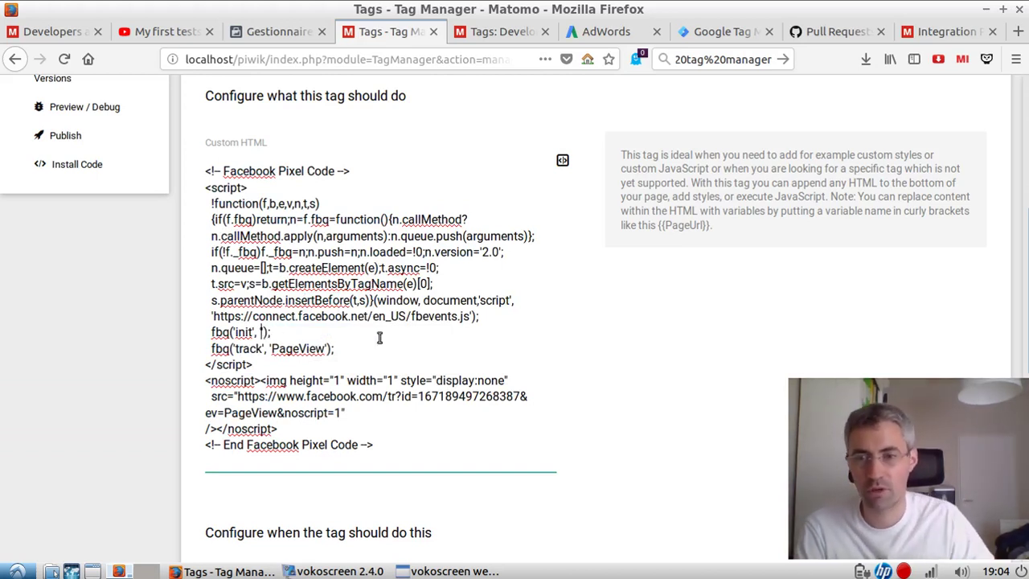
Step: Insert the pre-configured Click ID variable between the quotes of the fbq('init') call in the custom HTML
click(563, 160)
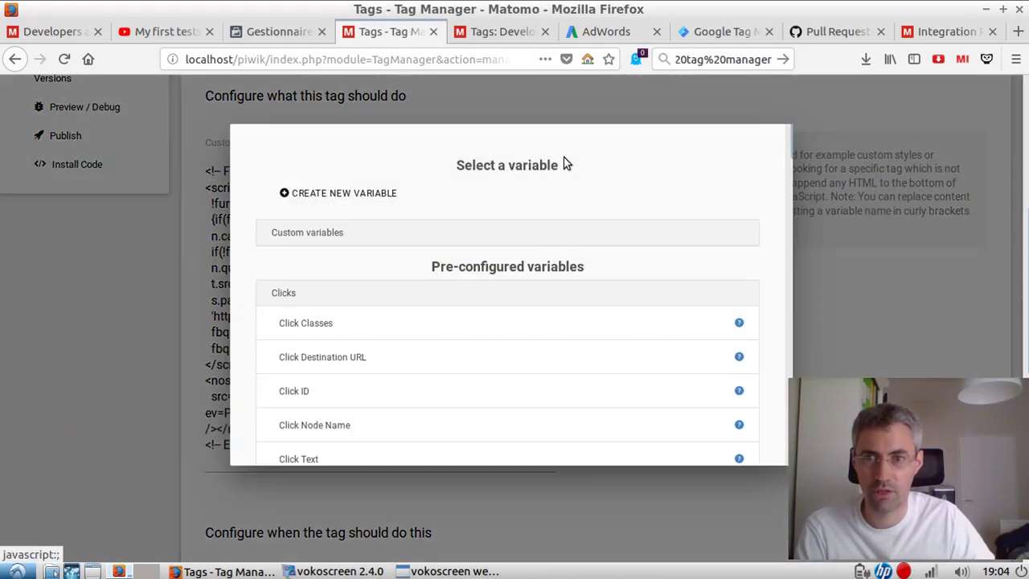
scroll(444, 333, down, 3)
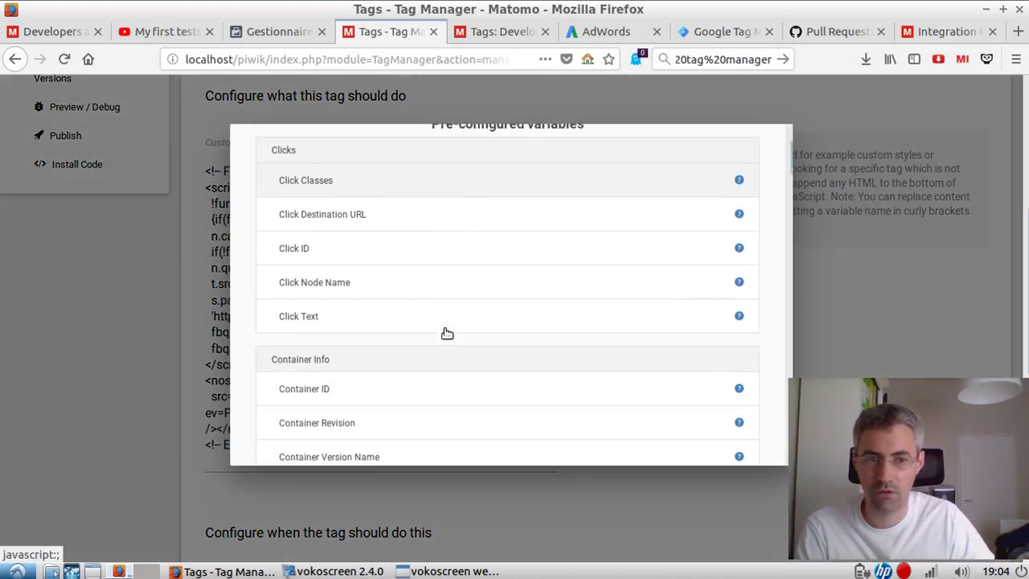
click(328, 251)
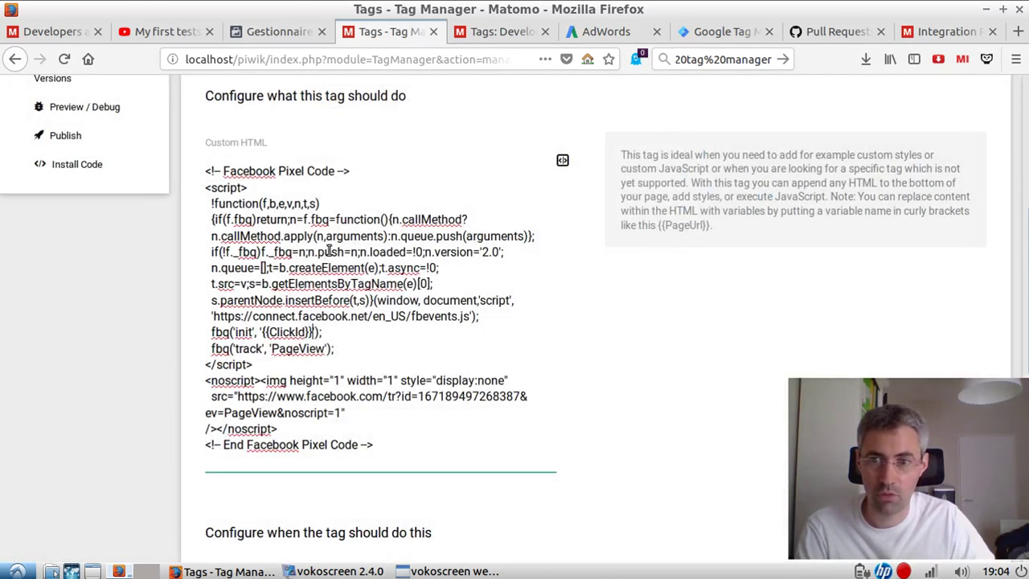
double_click(263, 331)
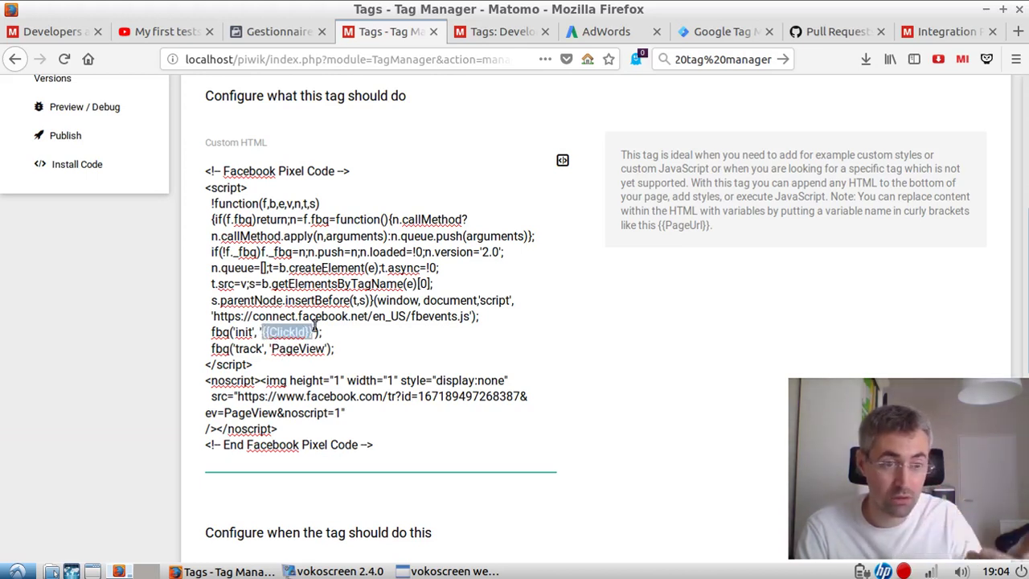
key(BackSpace)
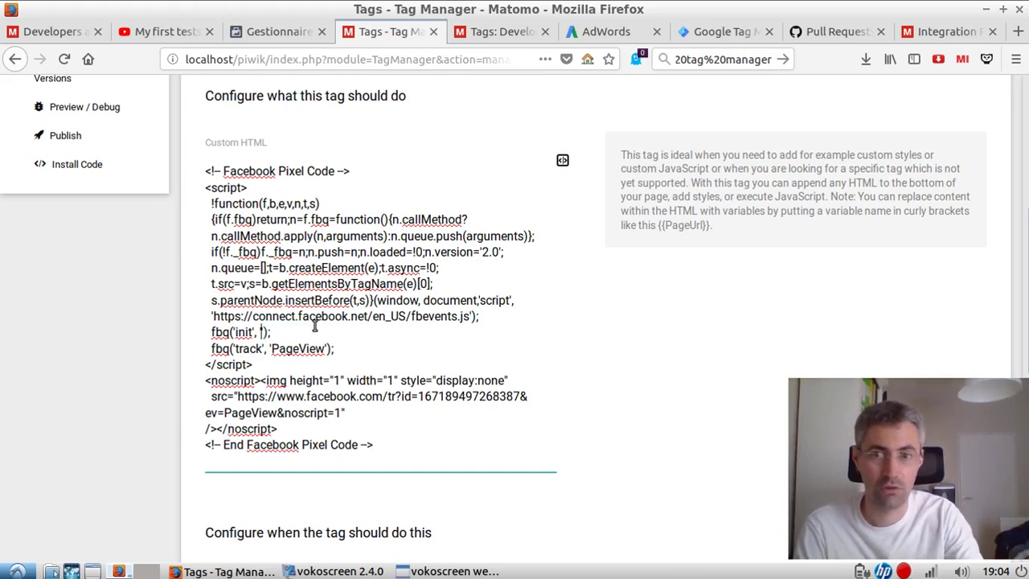
key(ctrl+z)
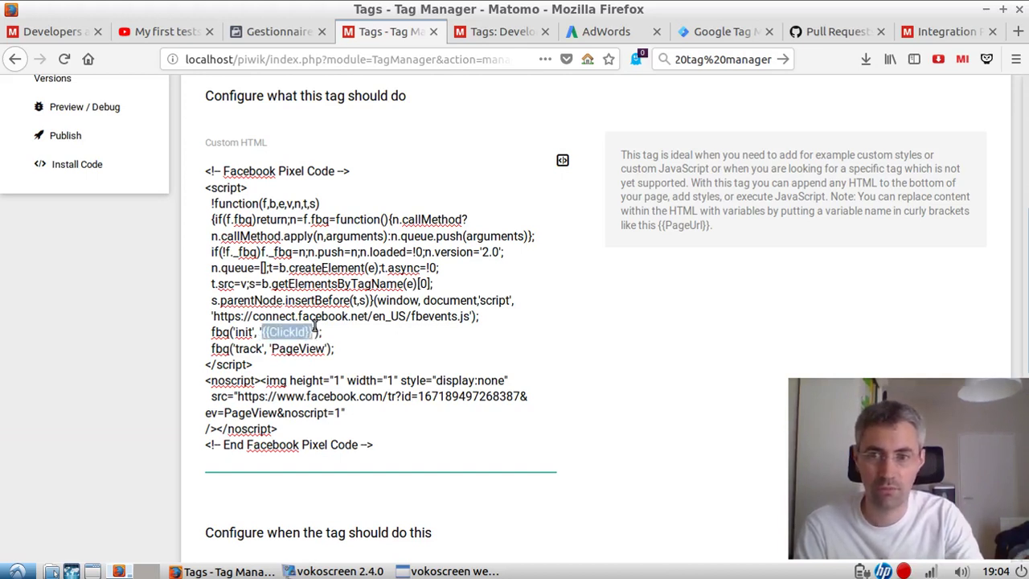
click(171, 306)
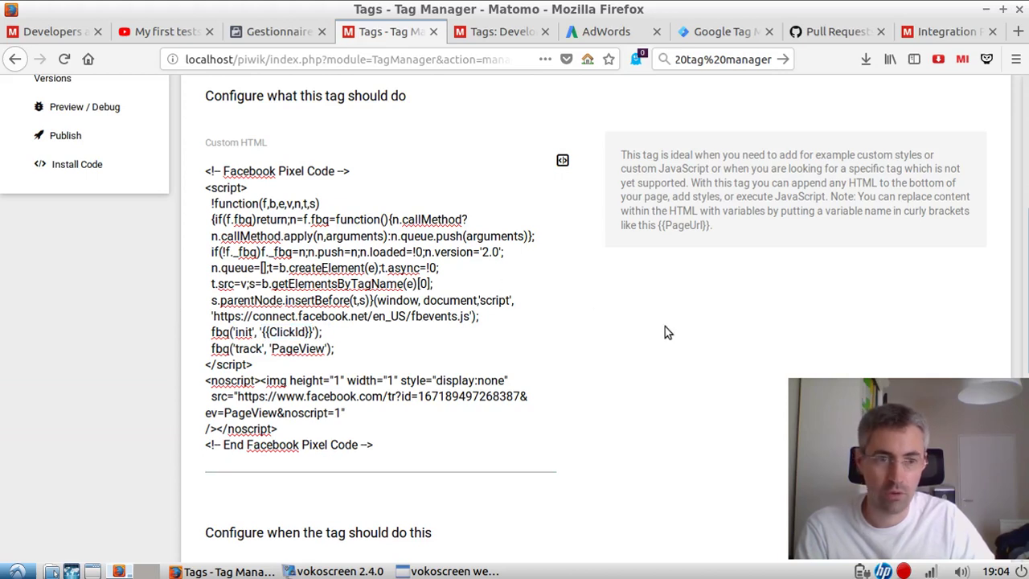
Step: Undo the edits to the custom HTML to restore the pixel ID in the fbq('init') call, and create the tag
click(432, 302)
key(ctrl+a)
key(ctrl+z)
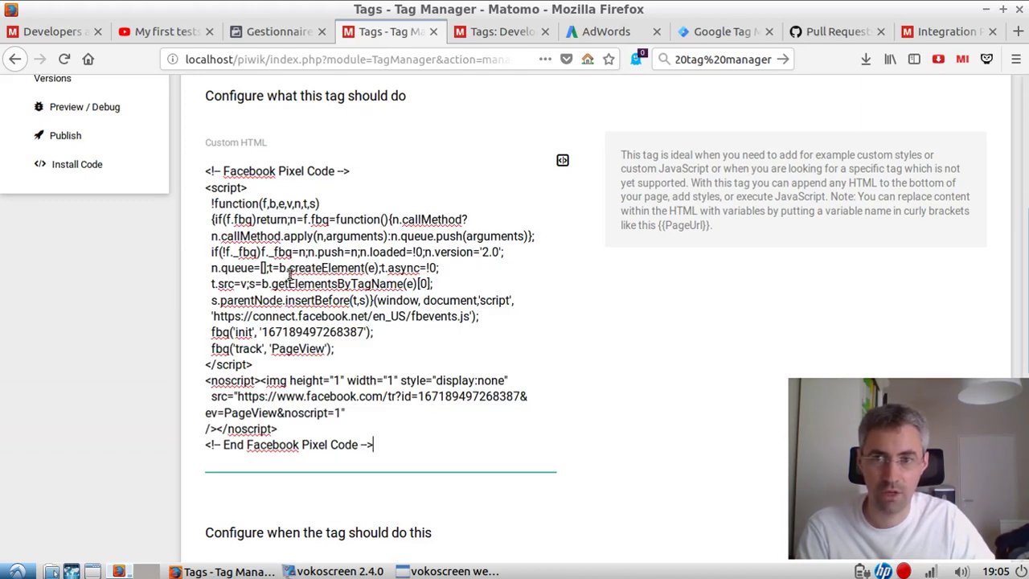
scroll(426, 241, down, 6)
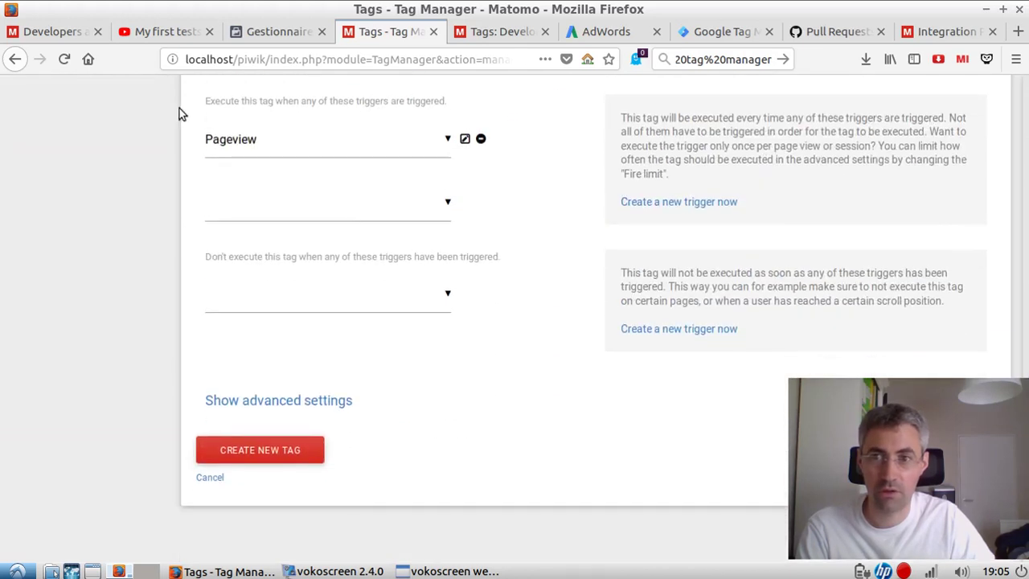
click(292, 450)
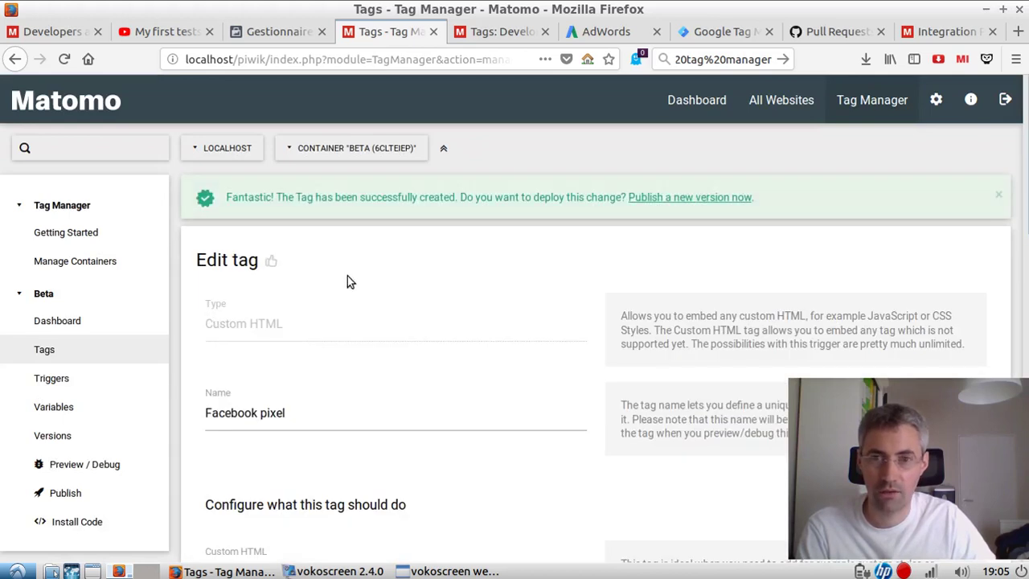
Step: Create a new container version named "with FB" and publish it to the Live environment
click(712, 199)
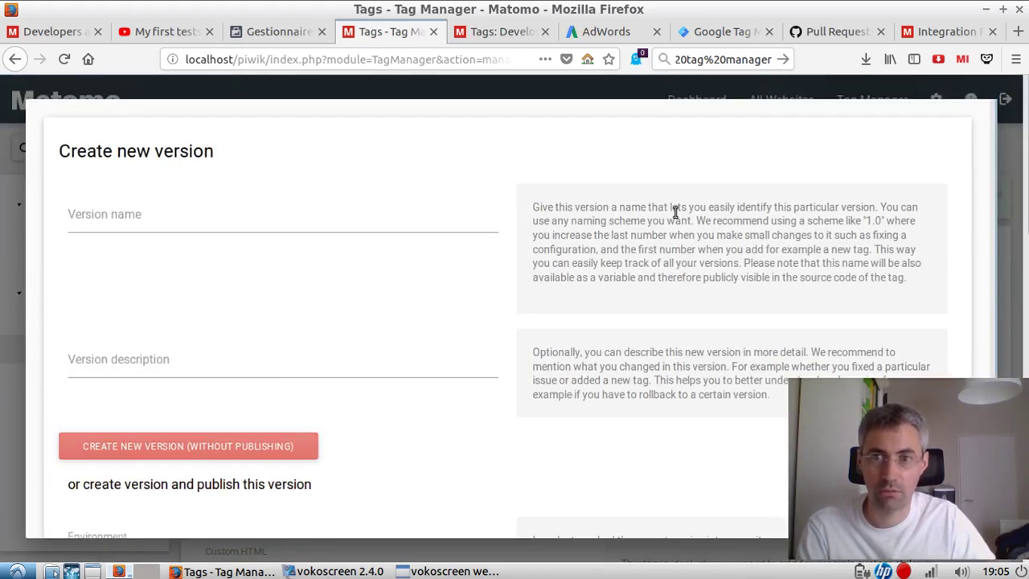
click(211, 214)
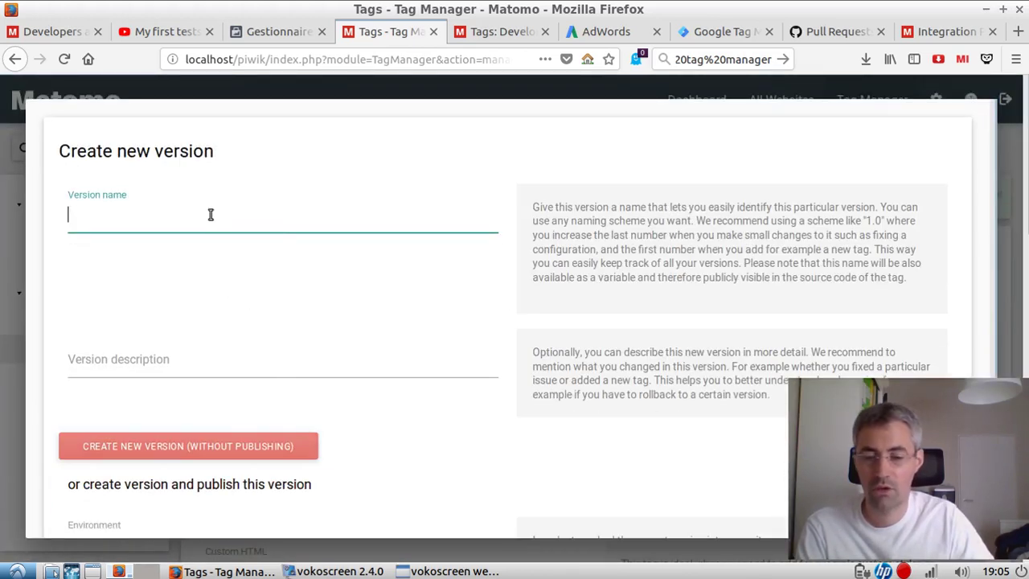
text(with GB)
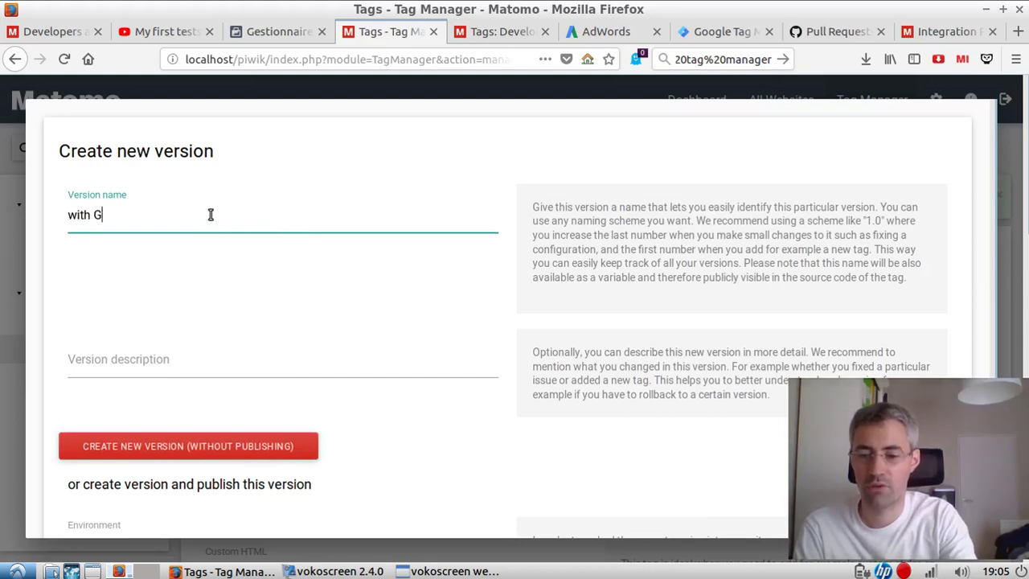
key(BackSpace)
key(BackSpace)
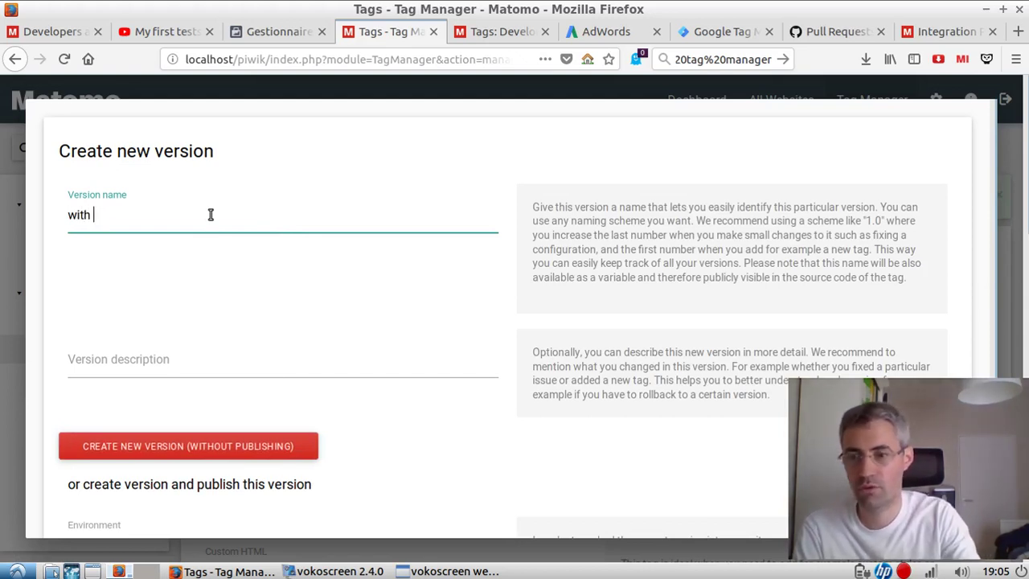
text(FB)
scroll(276, 348, down, 3)
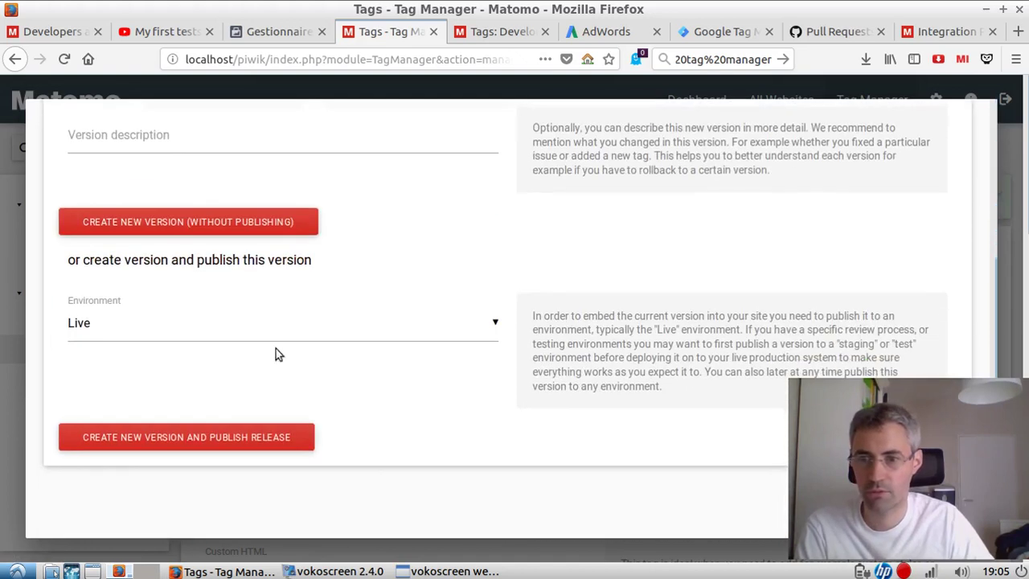
click(218, 436)
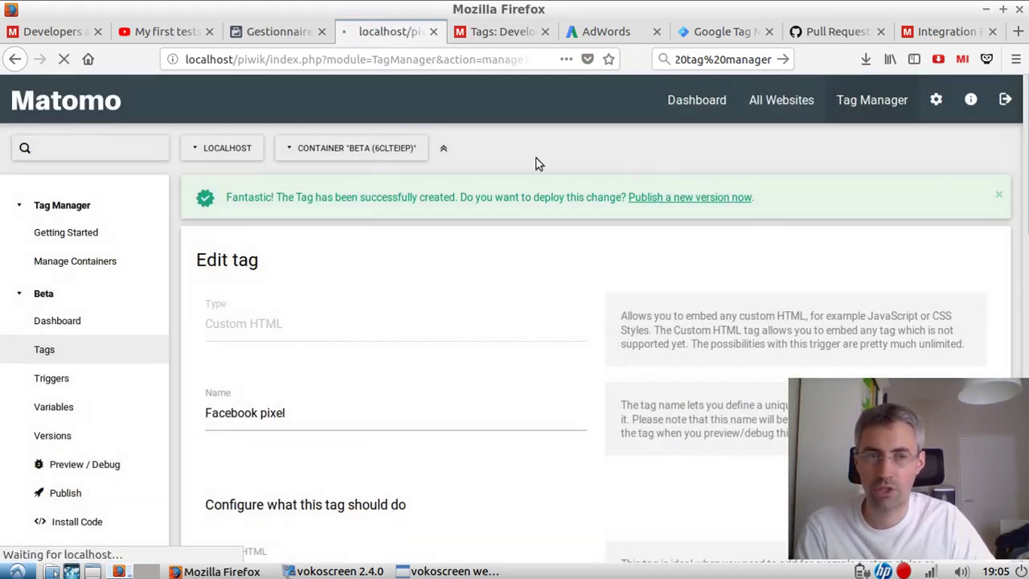
Step: Open localhost/wordpress/ in a new browser tab and place that tab just before the Tag Manager one
click(1018, 31)
text(localhost/wordpress/)
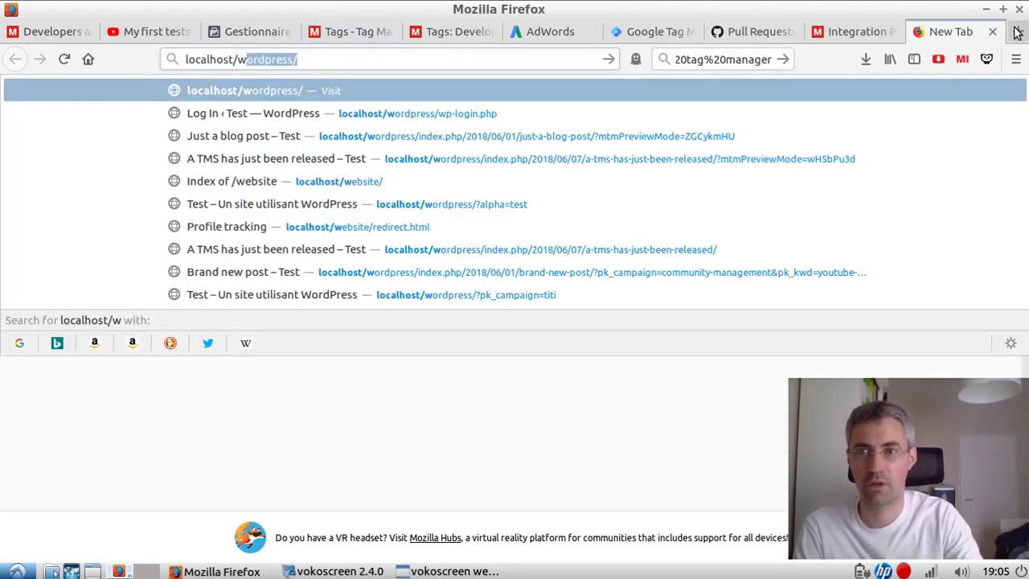
key(Return)
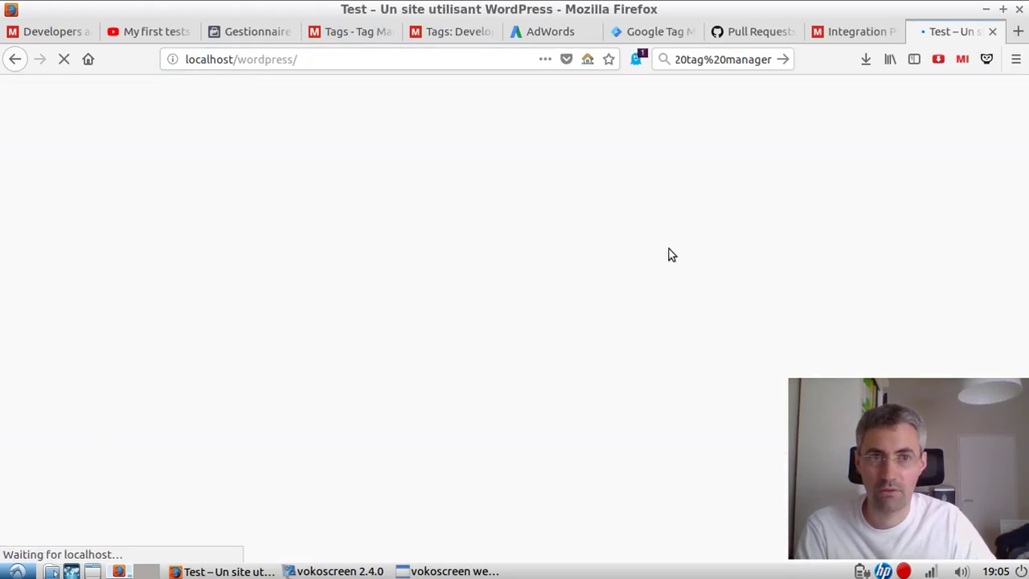
drag(947, 39, 347, 50)
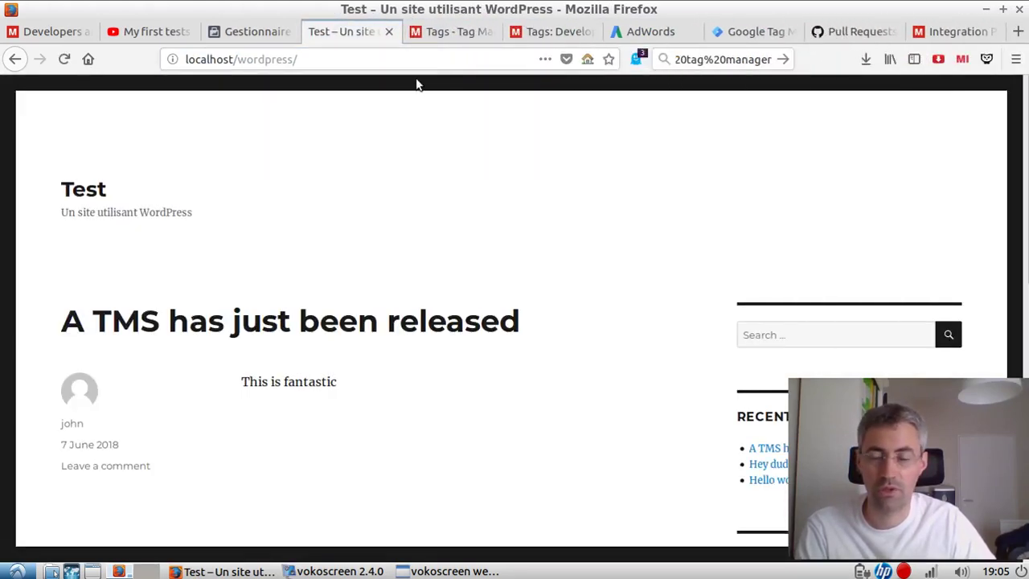
Step: Enable preview mode for the Beta container and copy the ?mtmPreviewMode=6ClTeiEp parameter
click(432, 38)
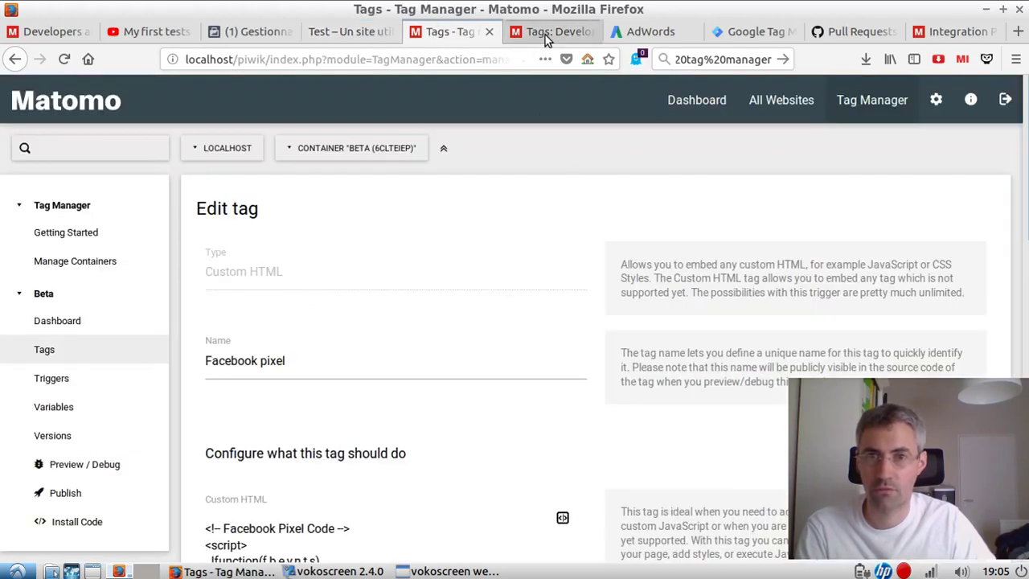
click(87, 465)
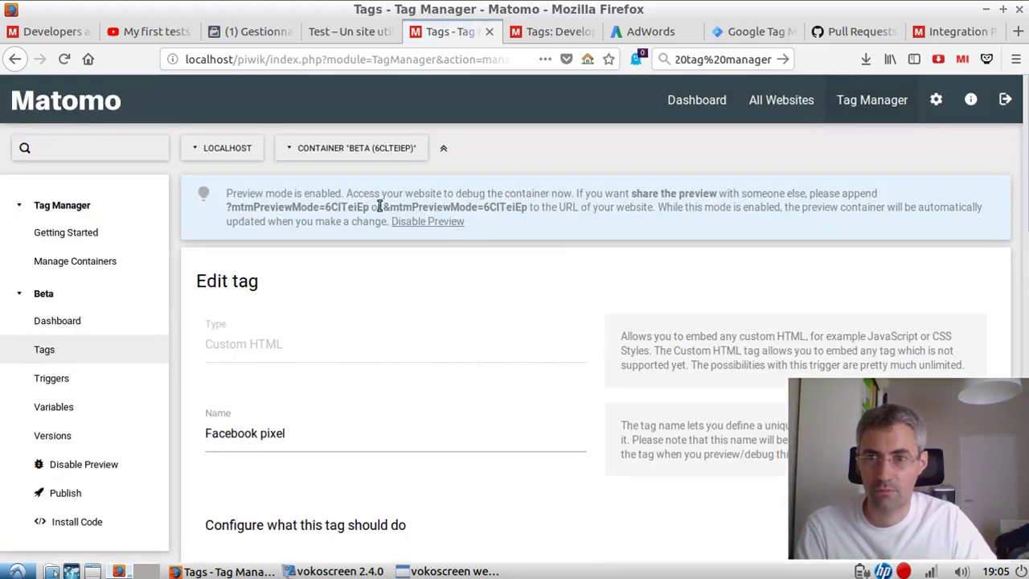
drag(228, 209, 363, 207)
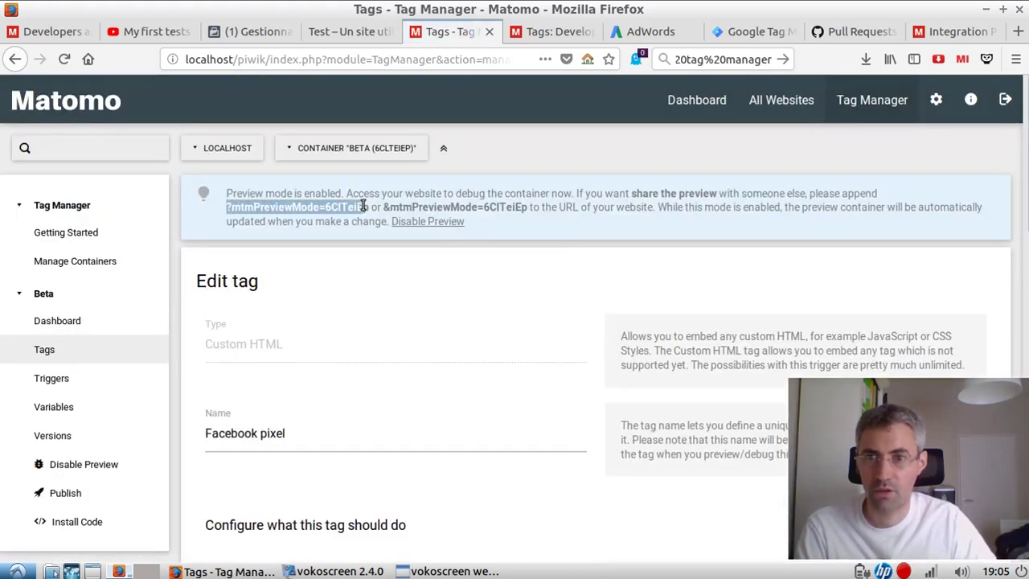
Step: Load the WordPress test site with ?mtmPreviewMode=6ClTeiEp appended to its URL
click(346, 32)
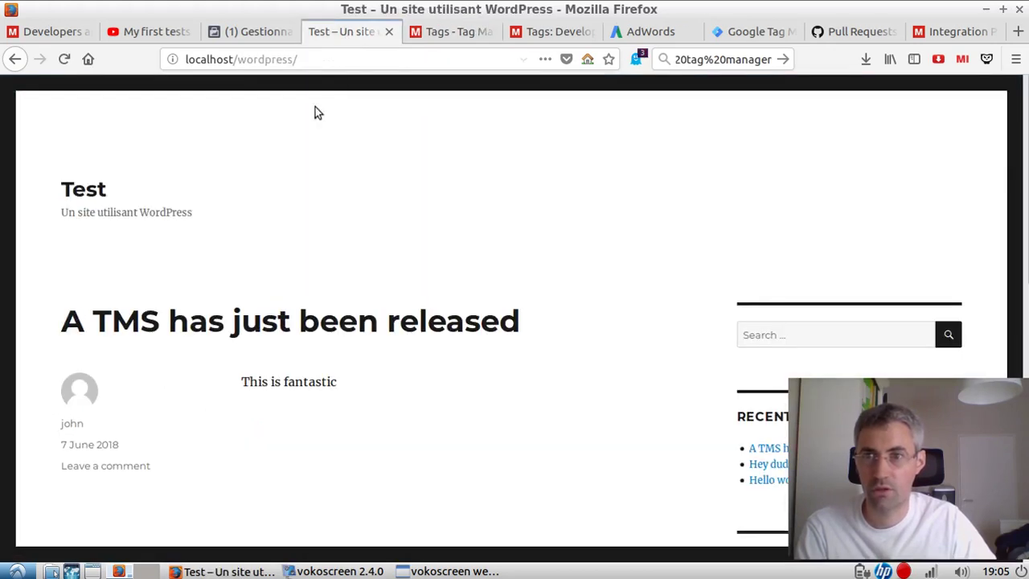
click(319, 61)
text(?mtmPreviewMode=6ClTeiEp)
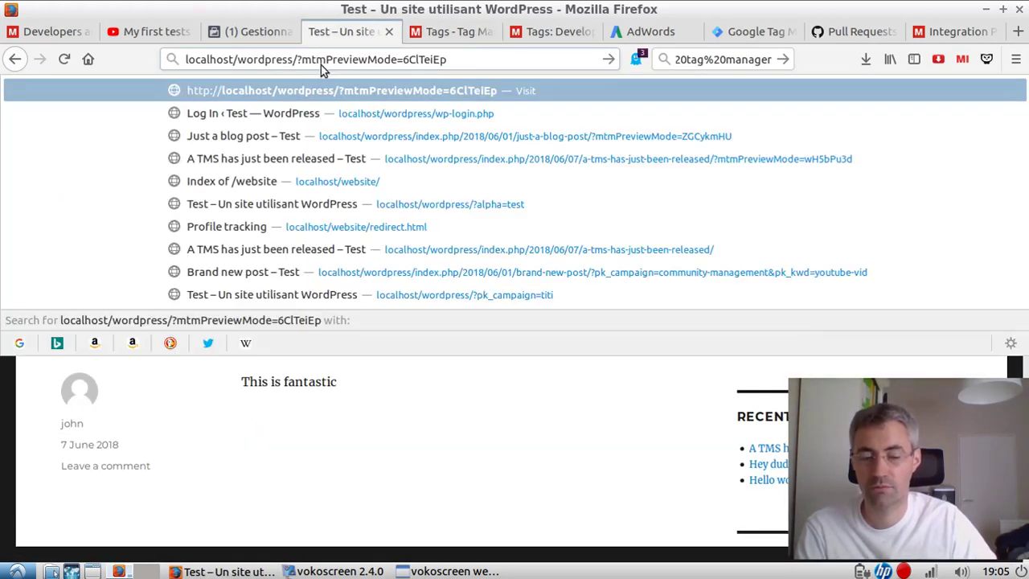
key(Return)
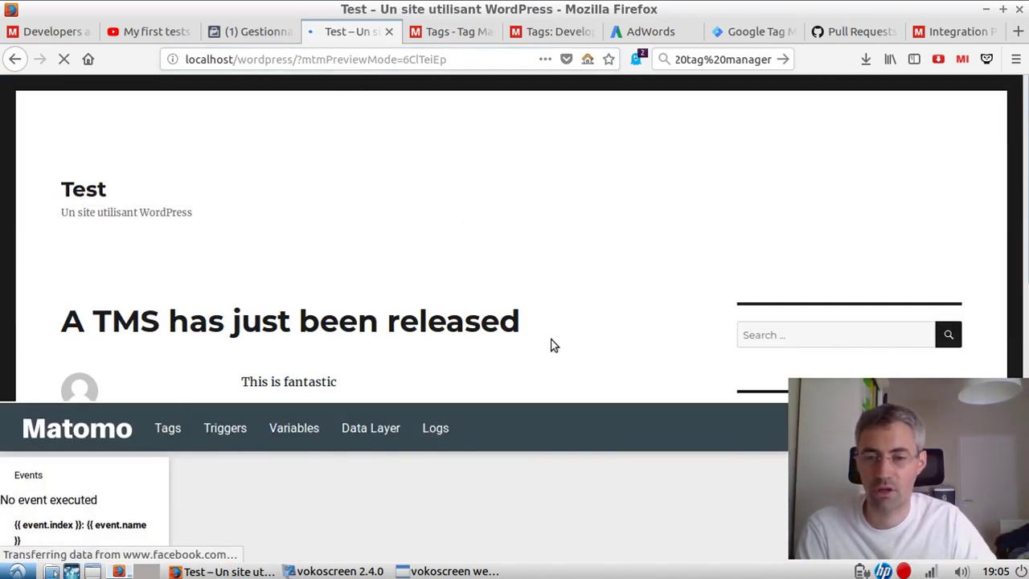
Step: Examine the fired tags and the data layer content of the mtm.PageView event in the Matomo debugger
scroll(551, 345, down, 2)
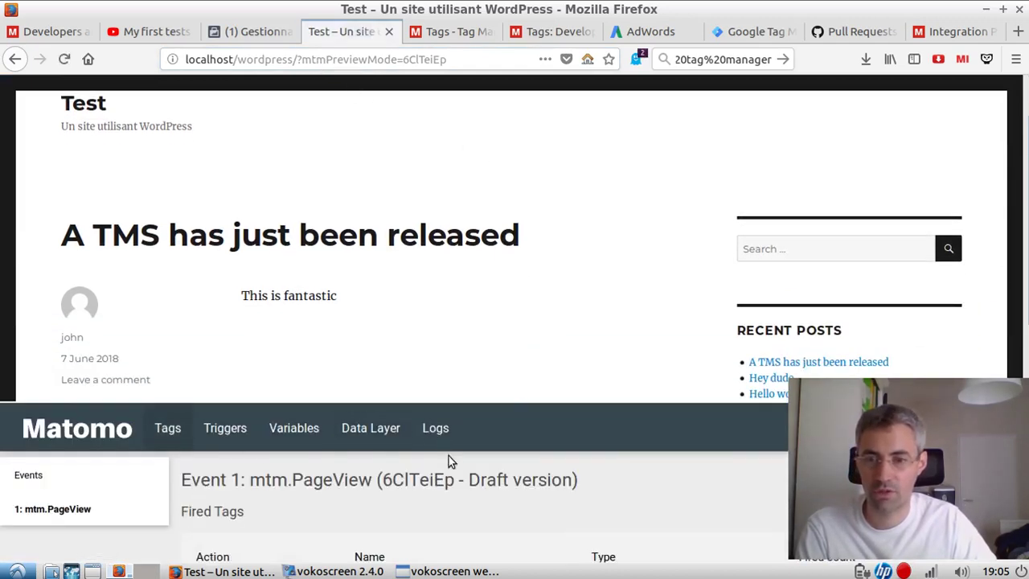
scroll(449, 455, down, 3)
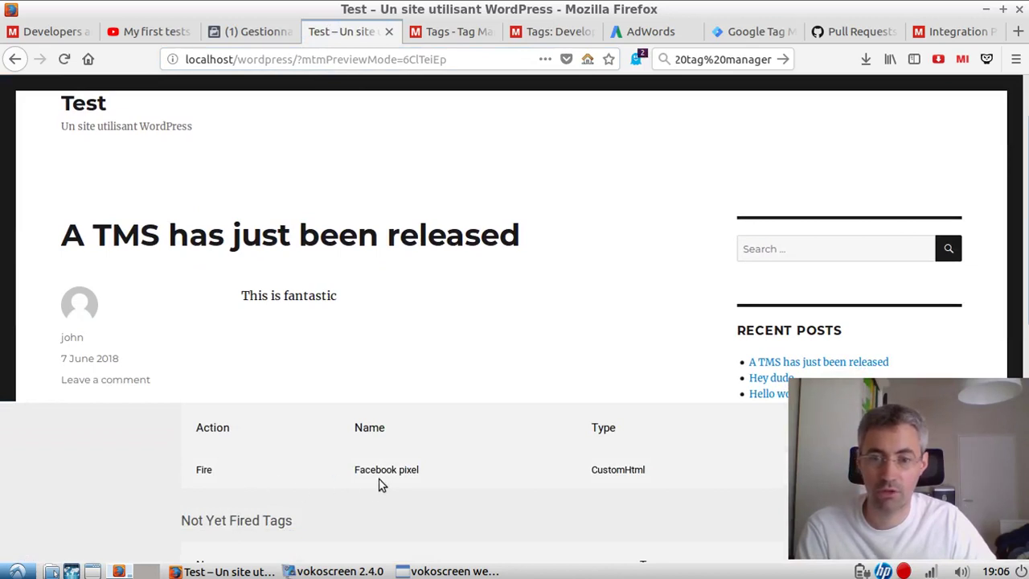
scroll(524, 486, up, 3)
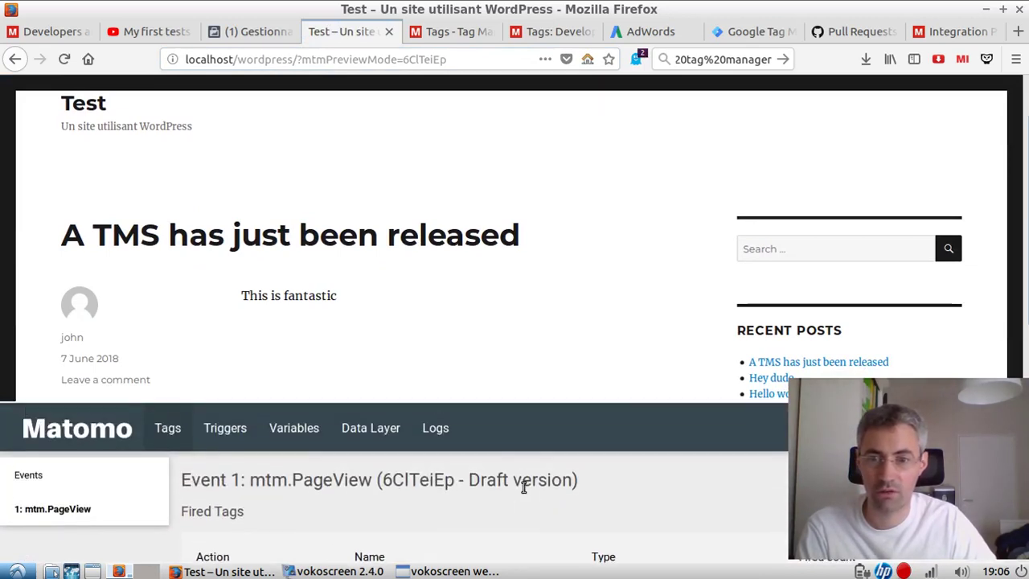
click(439, 432)
click(385, 434)
scroll(434, 481, down, 4)
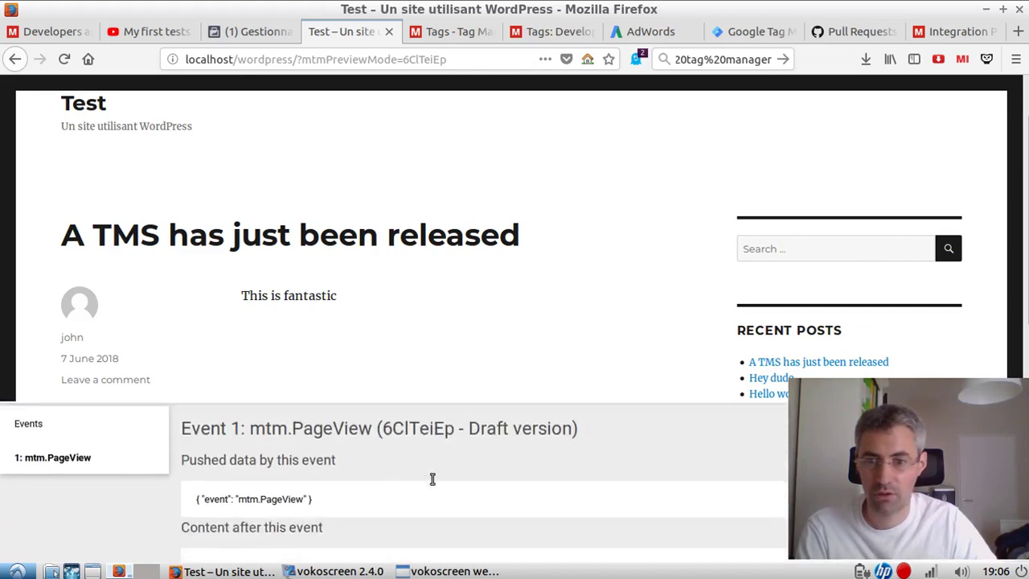
scroll(438, 478, down, 2)
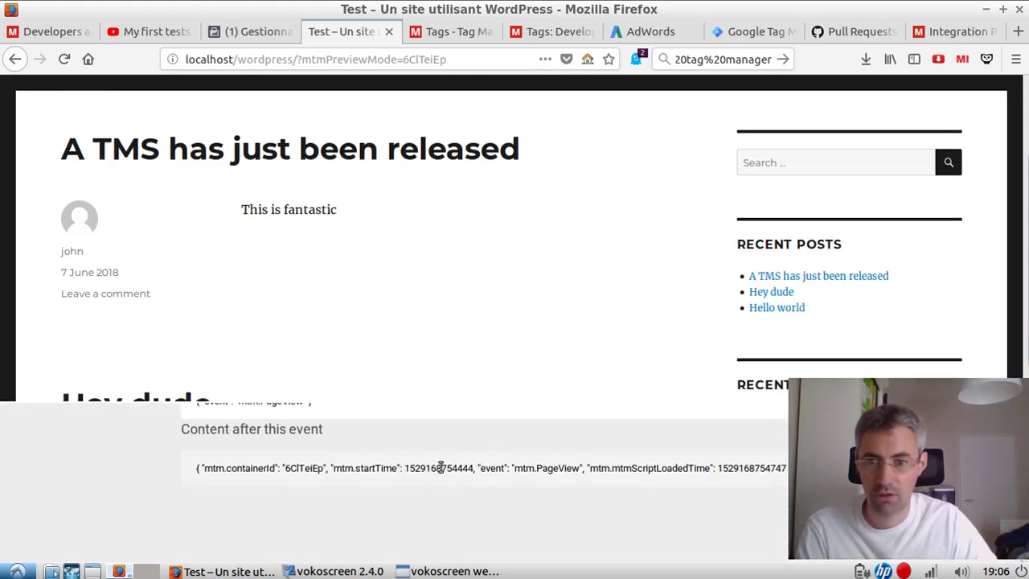
Step: Show the border of the webcam window and move the window up, clear of the Matomo debugger
right_click(891, 428)
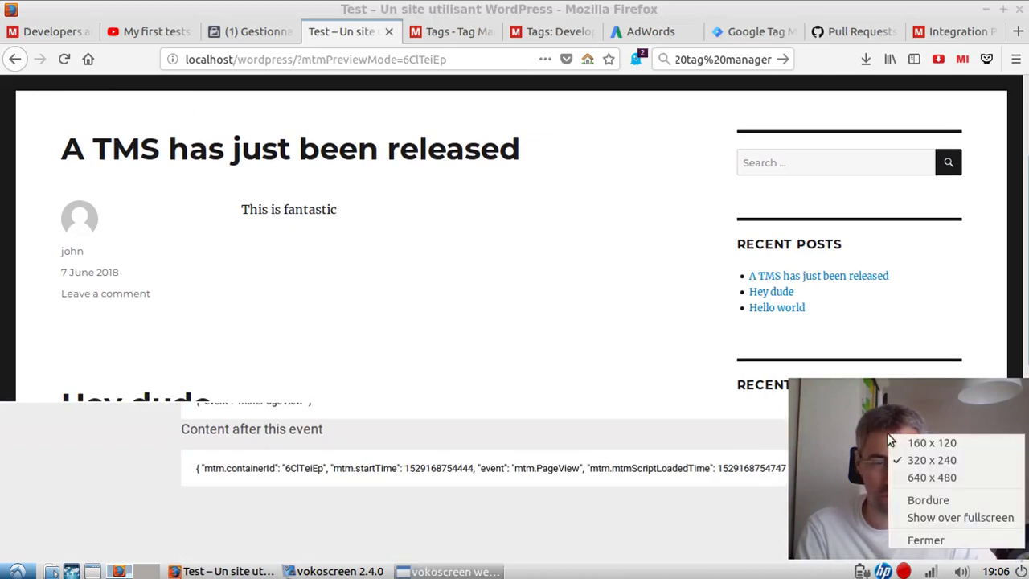
click(948, 502)
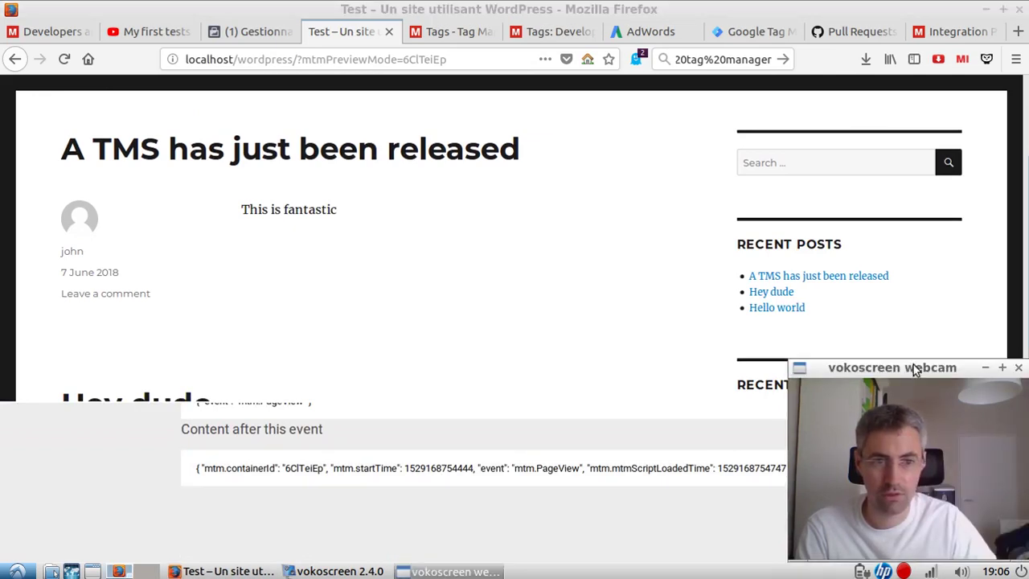
drag(911, 367, 877, 184)
Step: Review the data pushed by the mtm.PageView event and display the event's variables in the debugger
scroll(347, 498, up, 4)
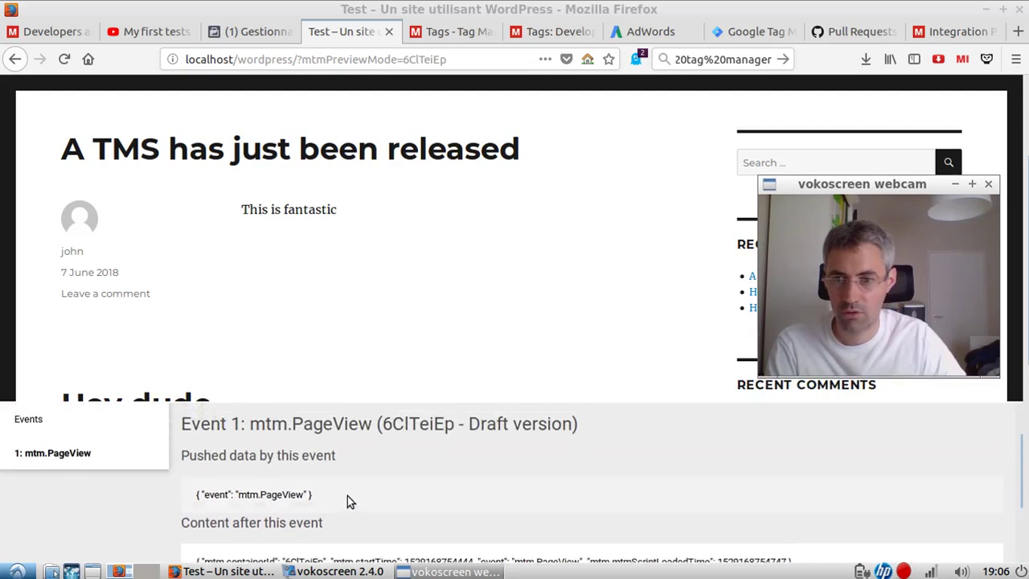
click(80, 490)
scroll(402, 516, down, 3)
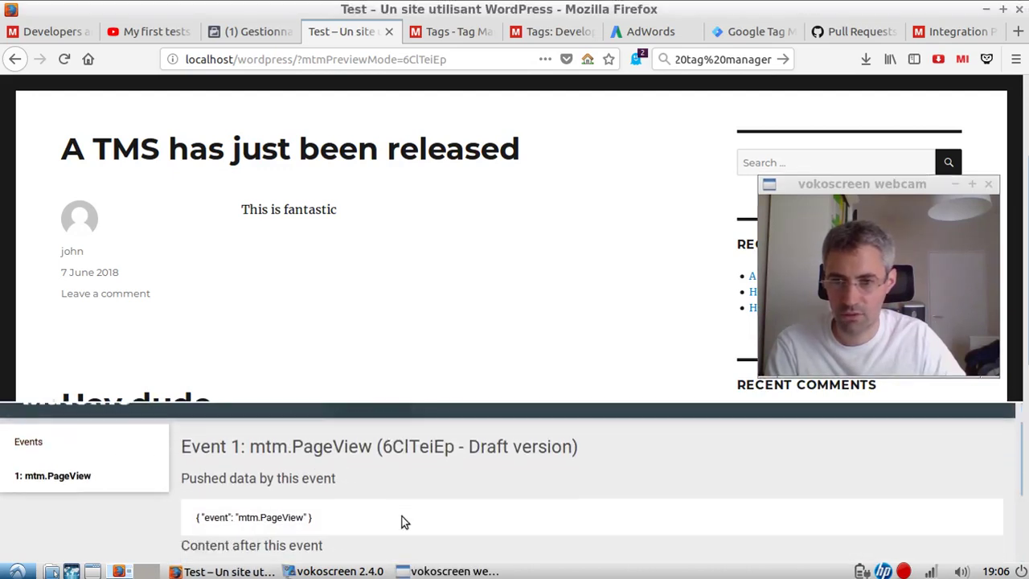
scroll(408, 519, up, 2)
scroll(407, 520, up, 1)
click(296, 427)
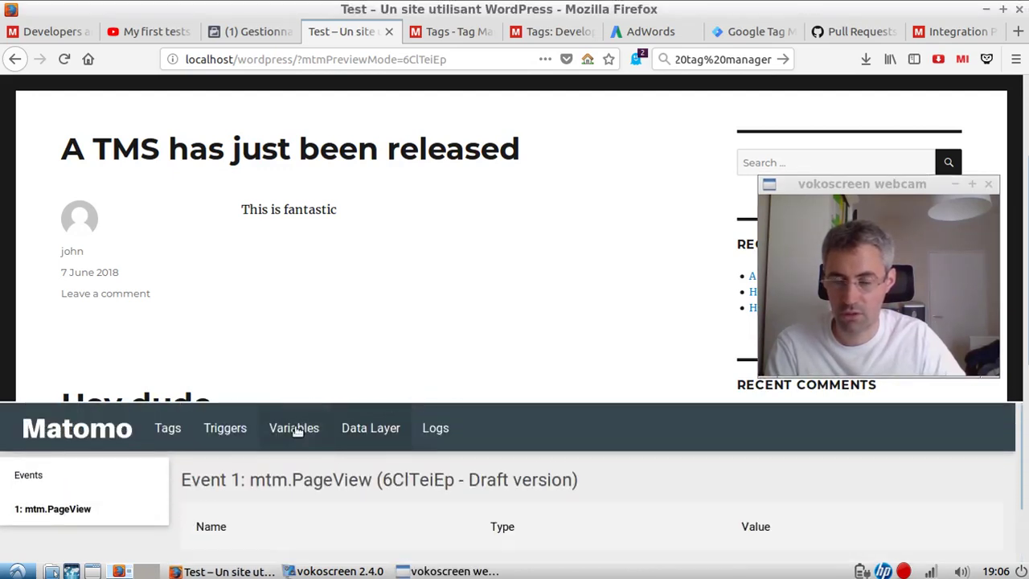
Step: Examine the variables, triggers and fired tags listed for the mtm.PageView event in the Matomo debugger
scroll(452, 471, down, 2)
scroll(301, 438, up, 1)
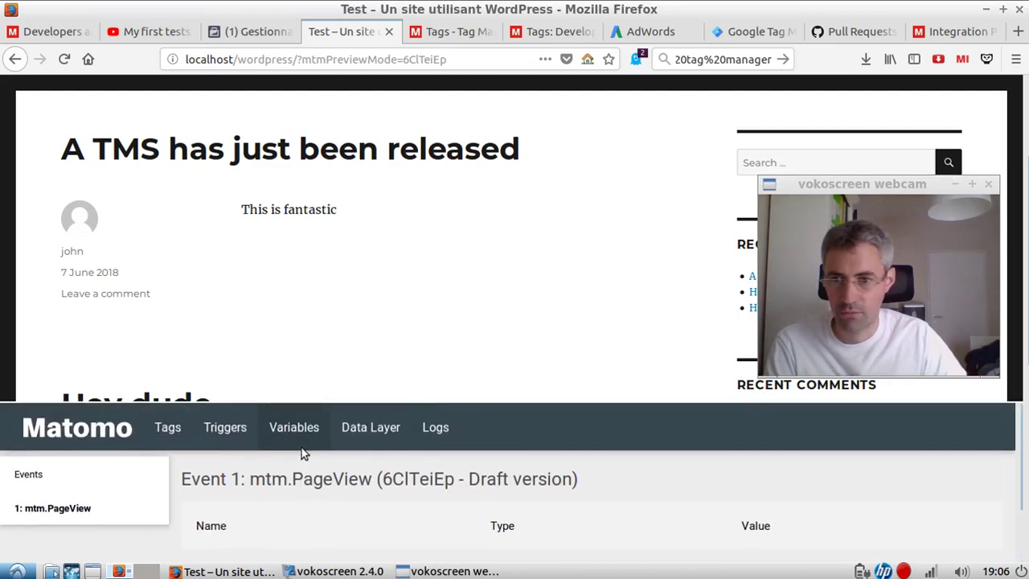
click(226, 431)
scroll(357, 487, down, 2)
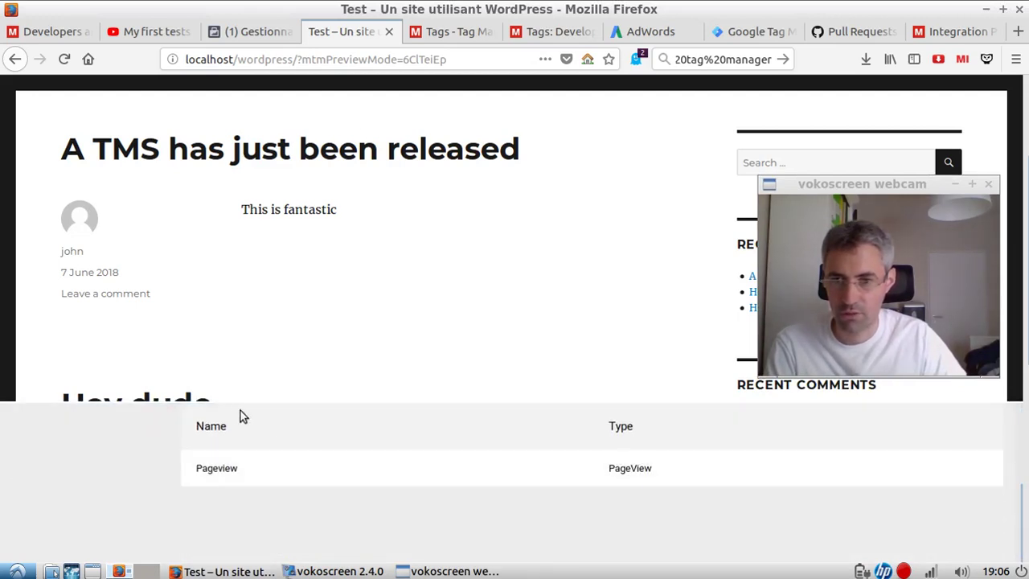
scroll(241, 413, up, 2)
click(156, 430)
scroll(363, 455, down, 3)
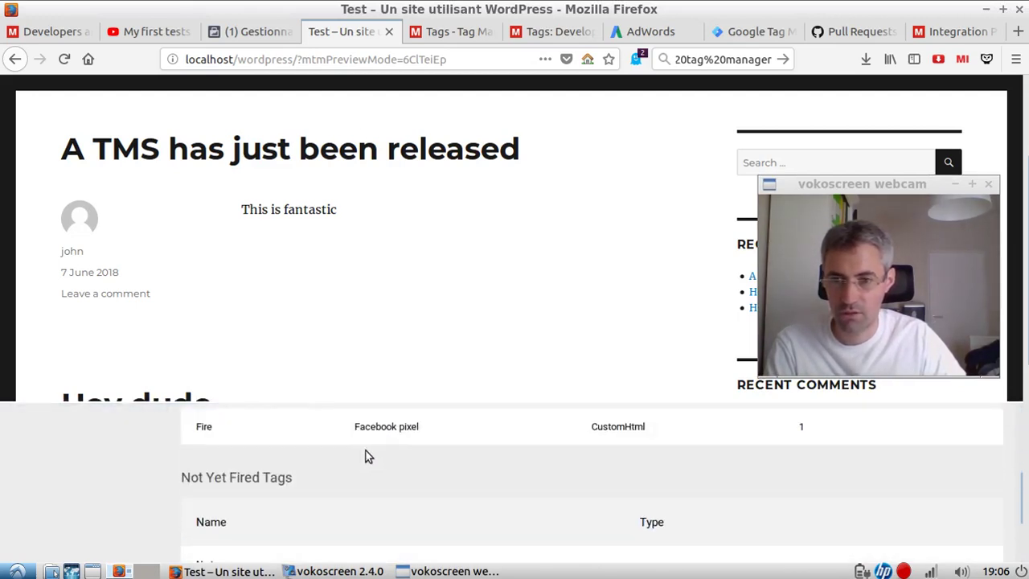
scroll(482, 439, down, 2)
scroll(501, 459, up, 2)
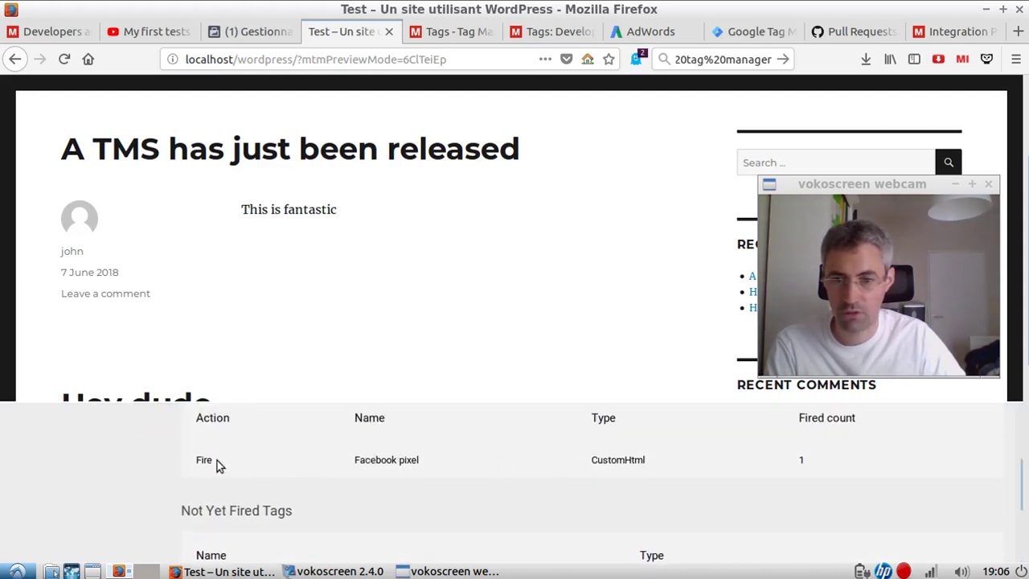
Step: Read the debugger's log entries on the Pageview trigger condition and the firing of the Facebook pixel tag
scroll(394, 504, up, 3)
click(435, 428)
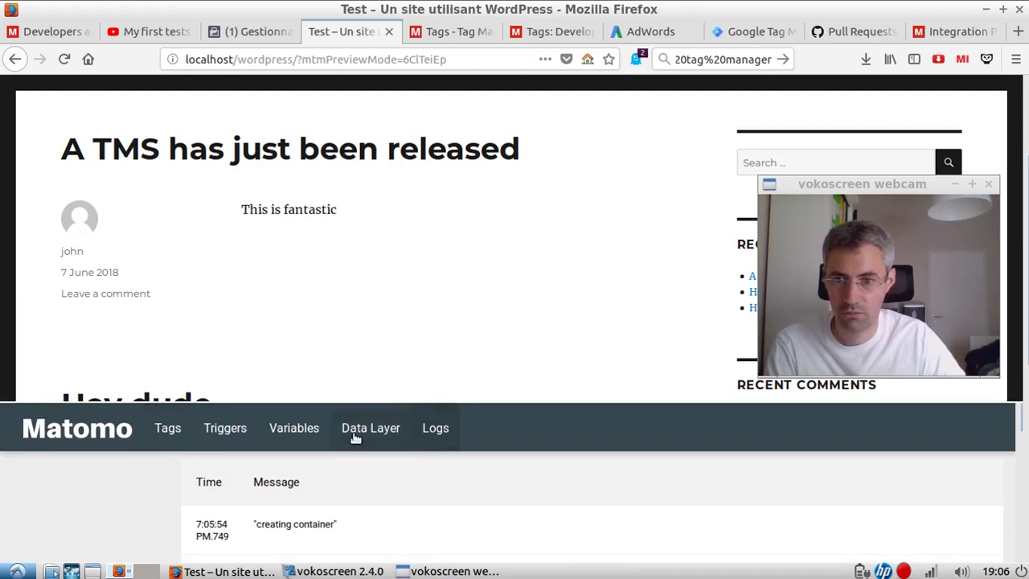
scroll(418, 514, down, 5)
scroll(418, 508, up, 2)
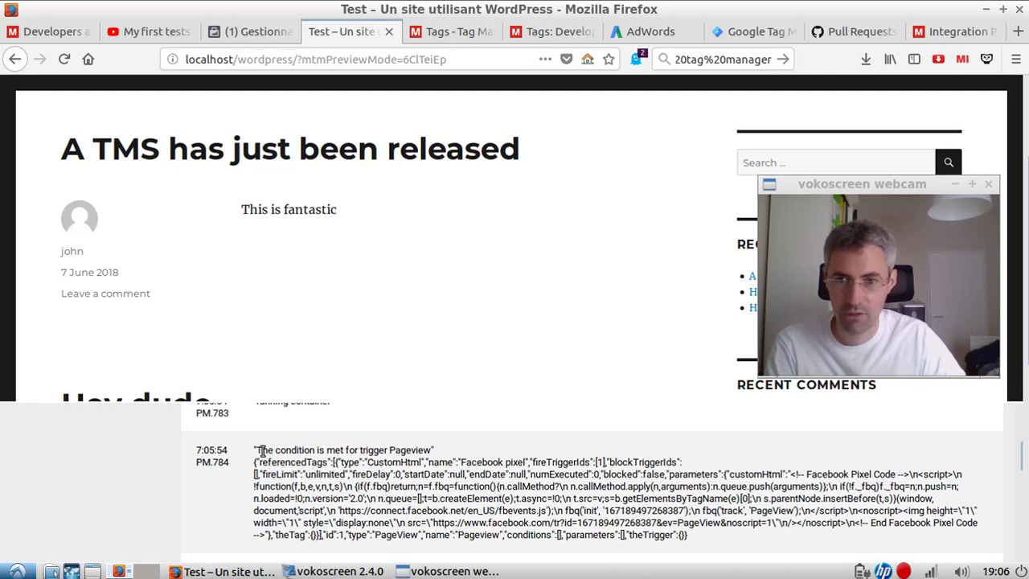
drag(261, 451, 433, 455)
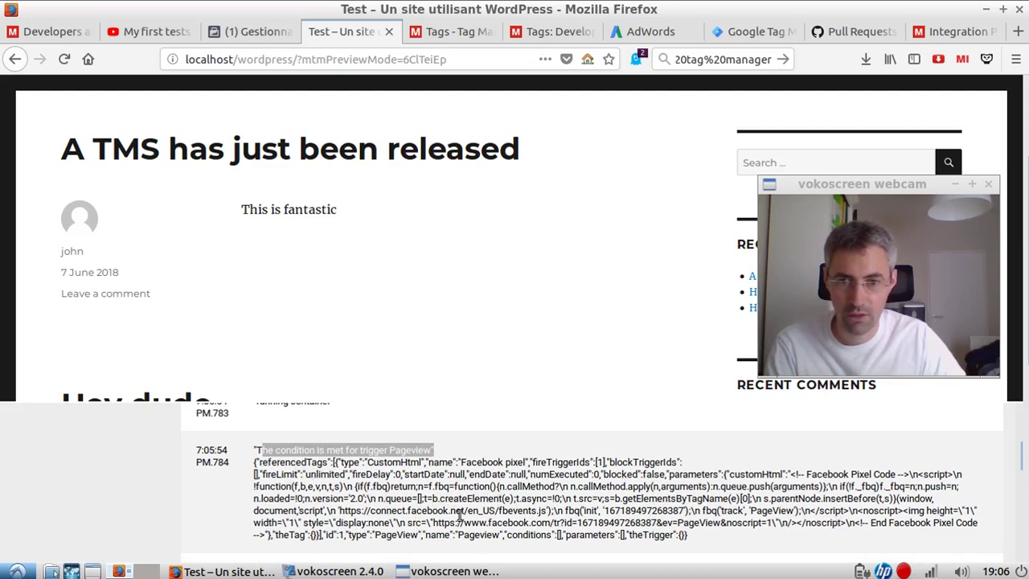
drag(537, 471, 669, 535)
scroll(668, 535, down, 4)
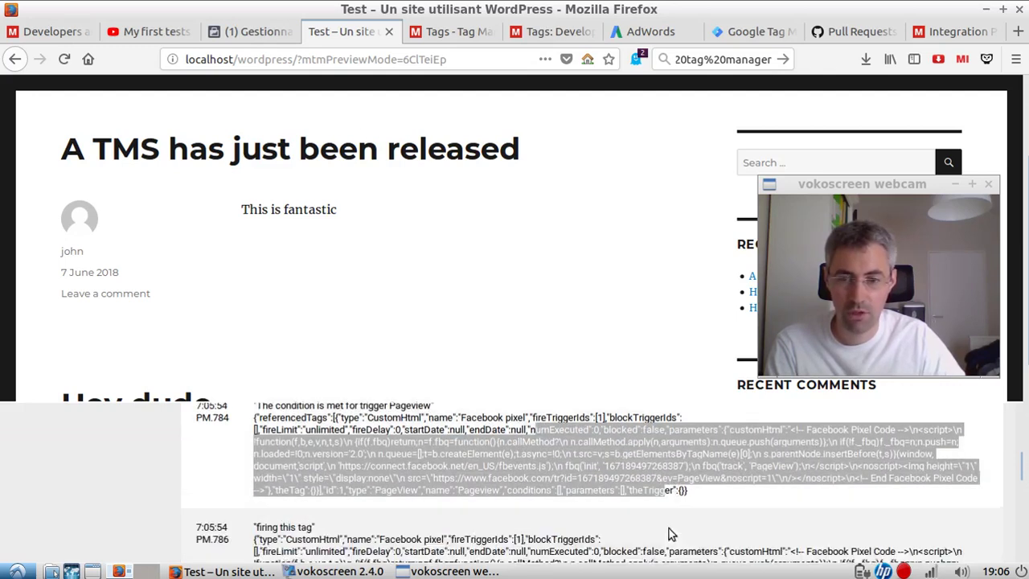
scroll(603, 521, down, 3)
scroll(563, 518, up, 4)
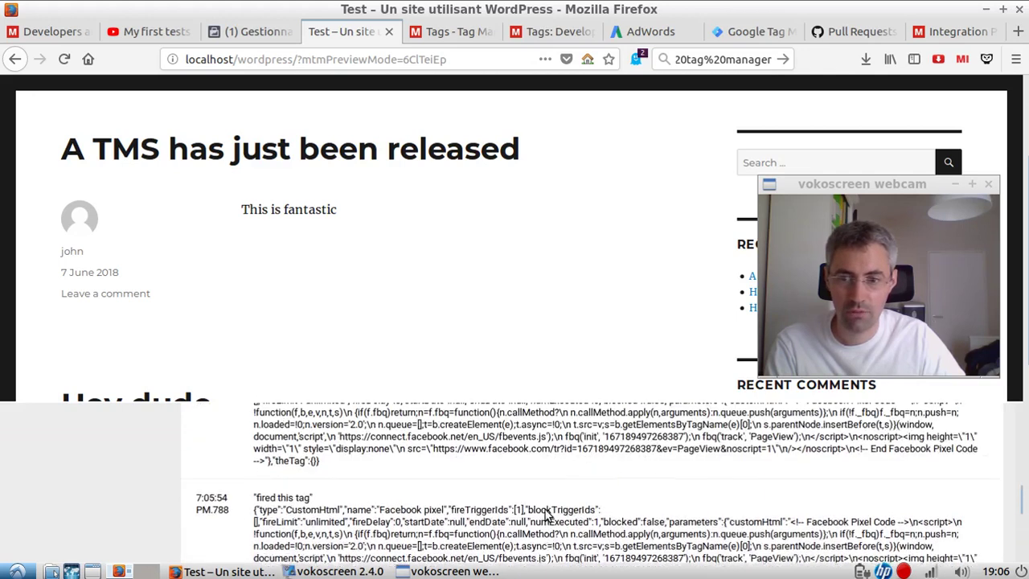
scroll(544, 515, down, 1)
scroll(544, 516, up, 2)
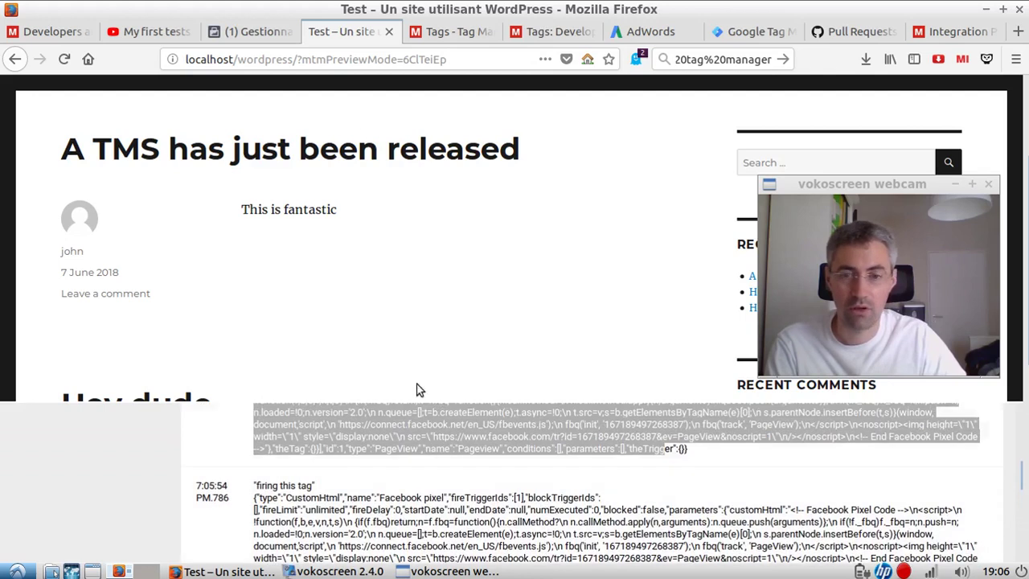
scroll(509, 432, up, 1)
scroll(509, 431, up, 5)
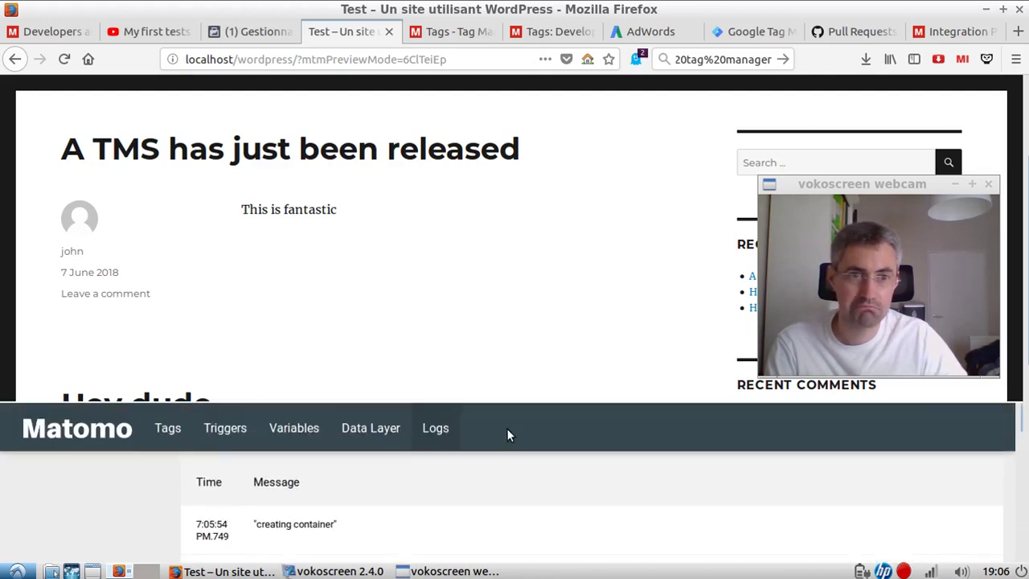
Step: Review the pixel code in the Facebook ads manager and in the custom HTML of Matomo's Facebook pixel tag
click(249, 38)
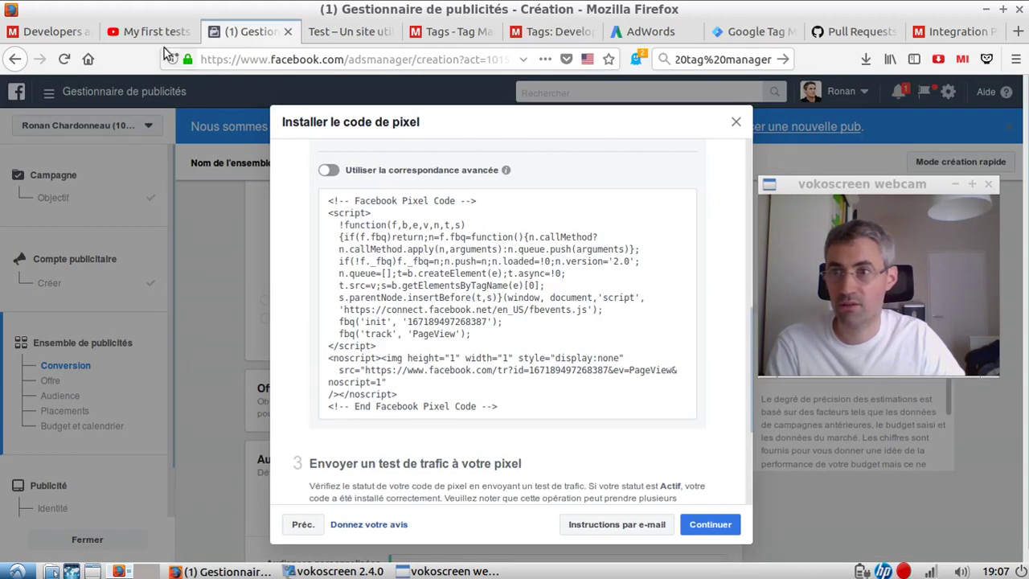
click(438, 32)
scroll(389, 322, down, 2)
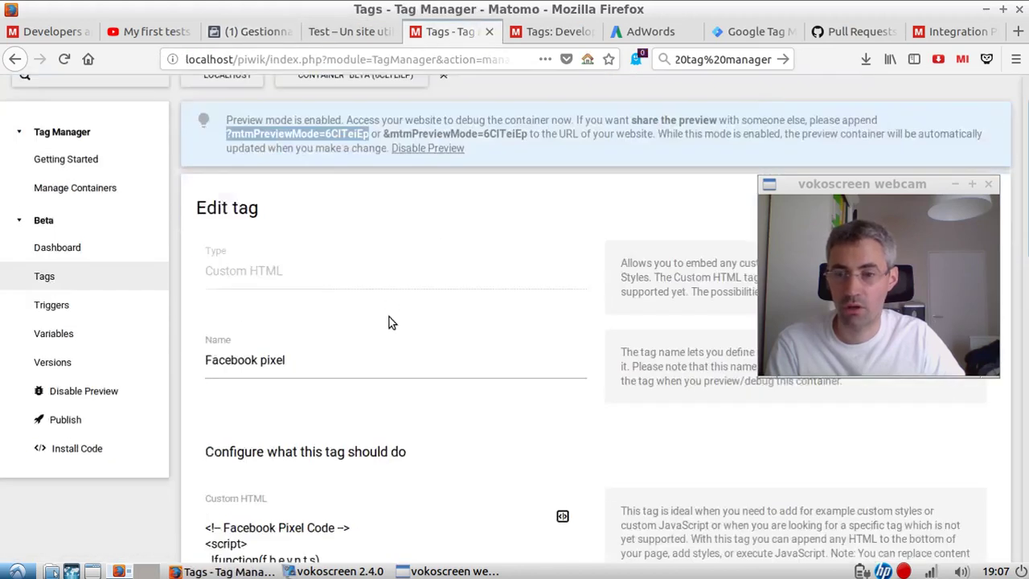
scroll(389, 323, down, 5)
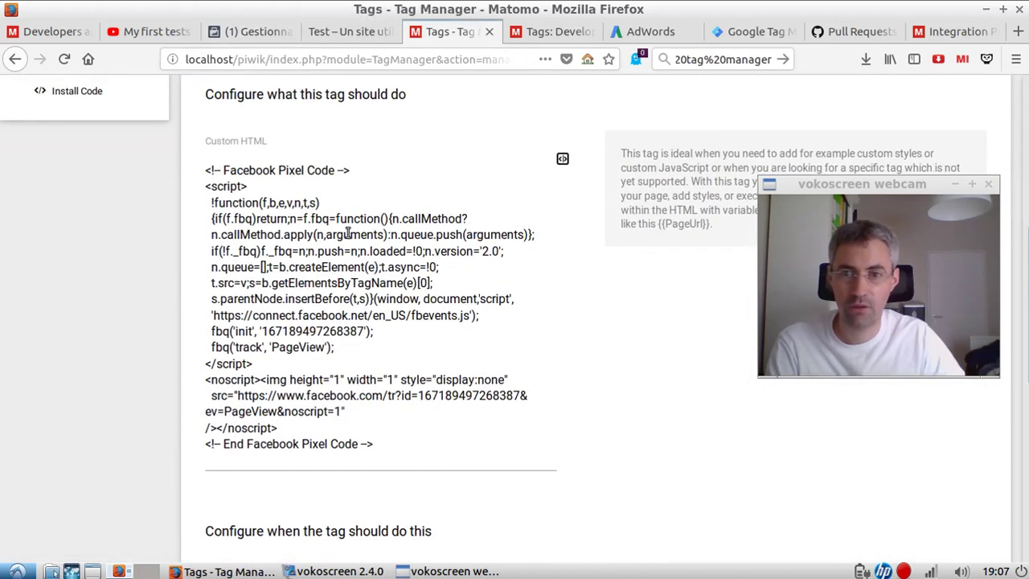
click(336, 249)
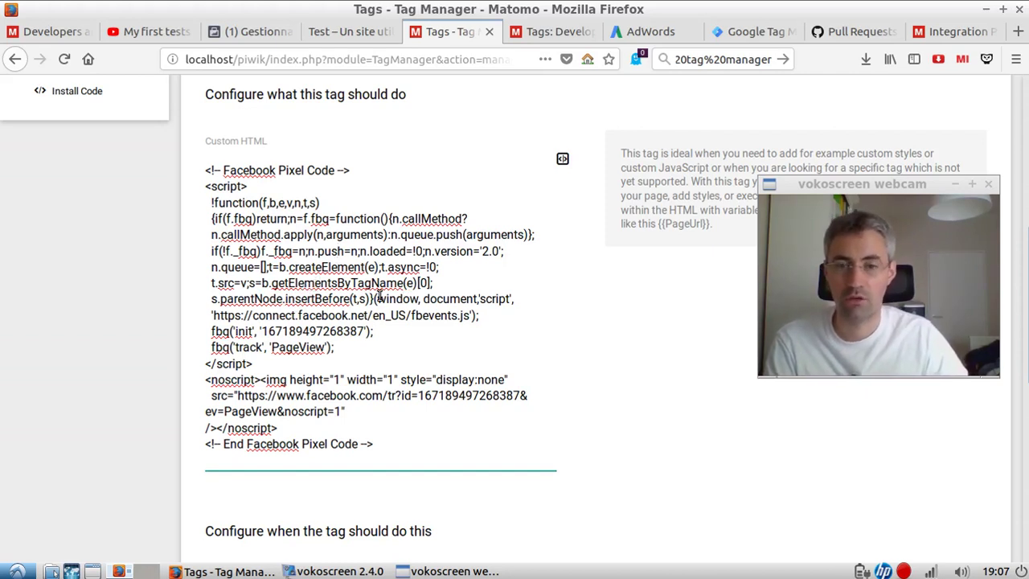
scroll(352, 275, up, 5)
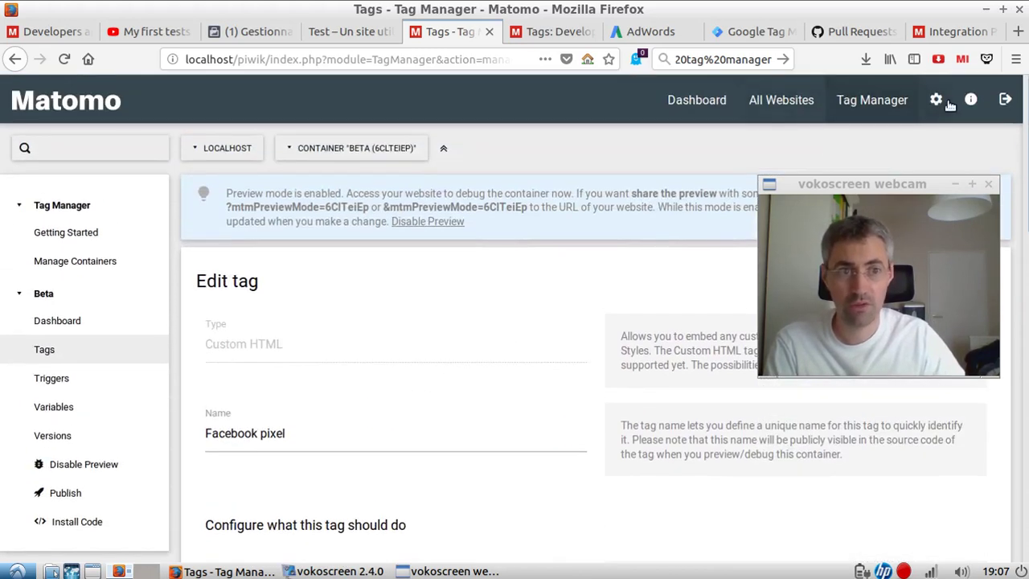
Step: Open the General settings page in the Matomo administration
click(942, 104)
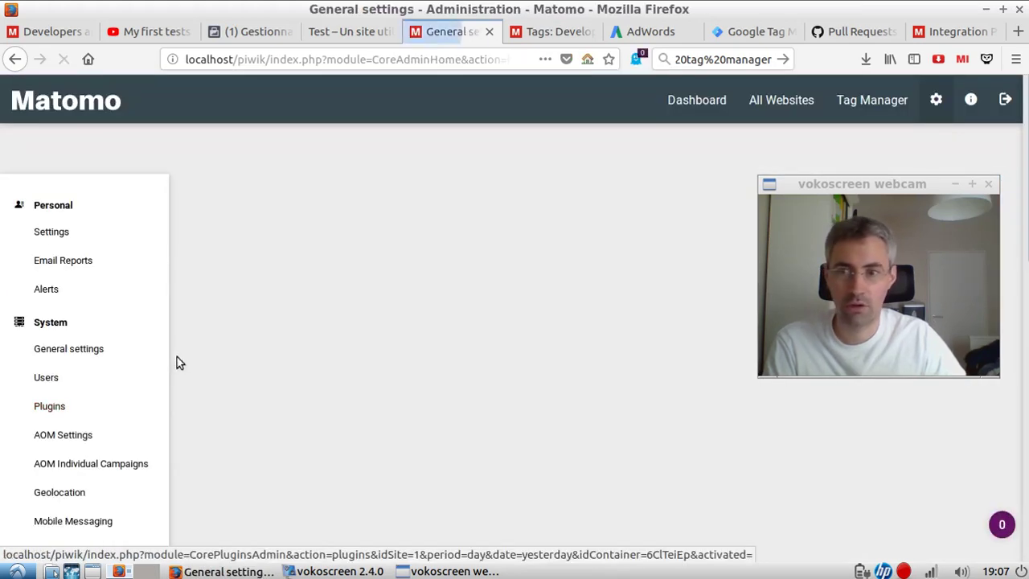
scroll(101, 393, down, 3)
scroll(101, 393, down, 10)
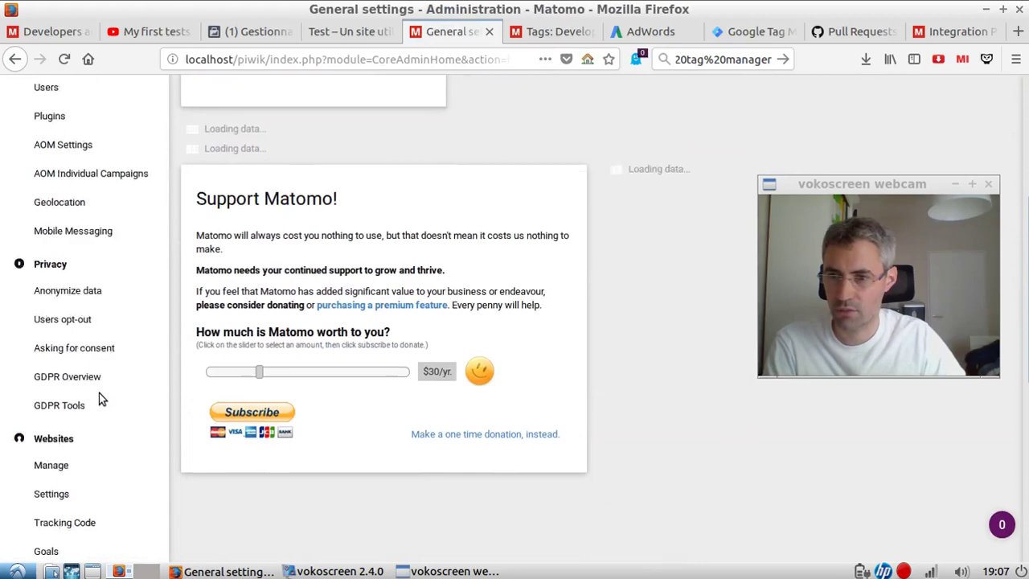
scroll(97, 375, down, 3)
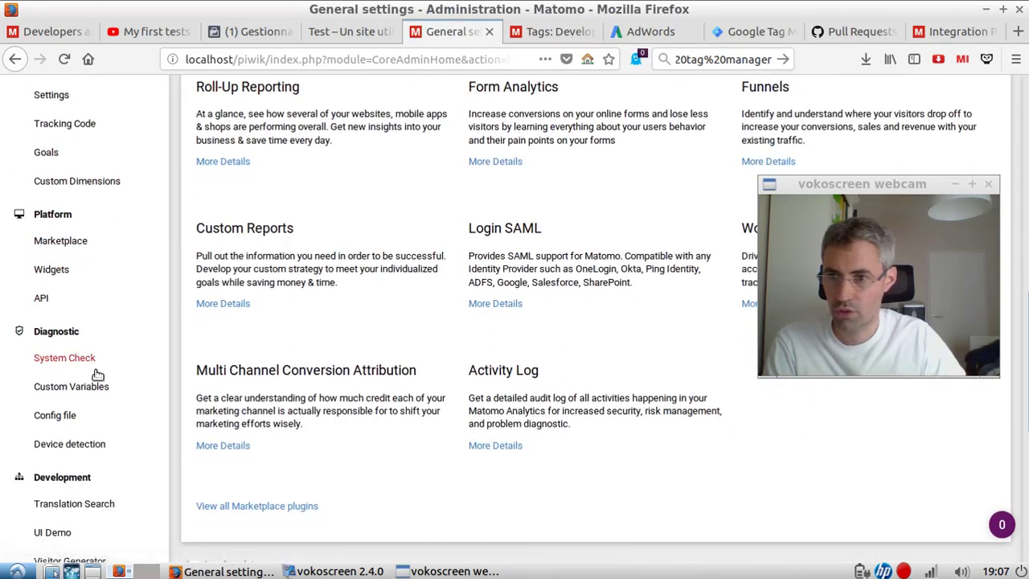
scroll(132, 398, up, 5)
scroll(135, 402, up, 5)
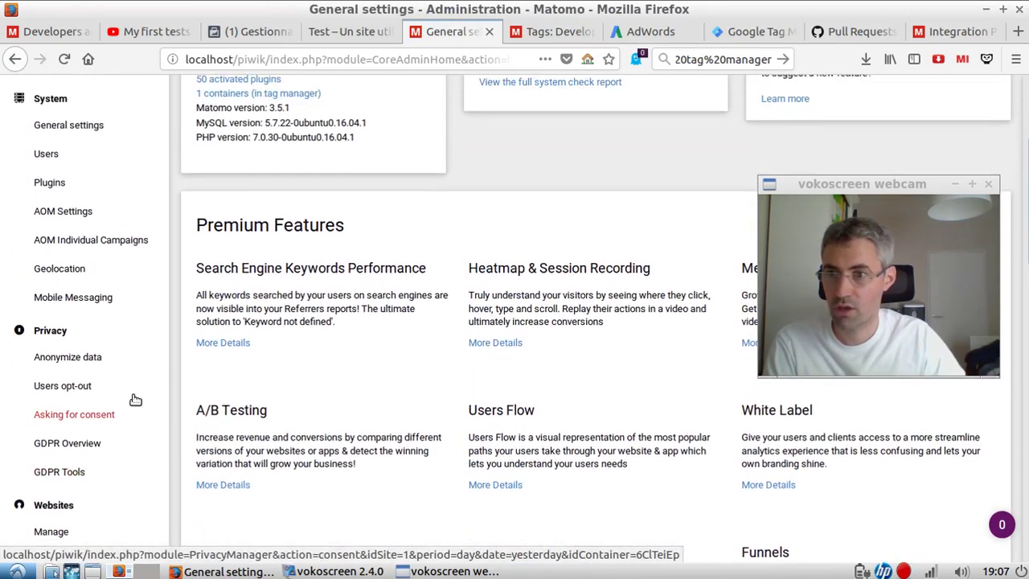
scroll(128, 400, up, 3)
scroll(127, 391, down, 3)
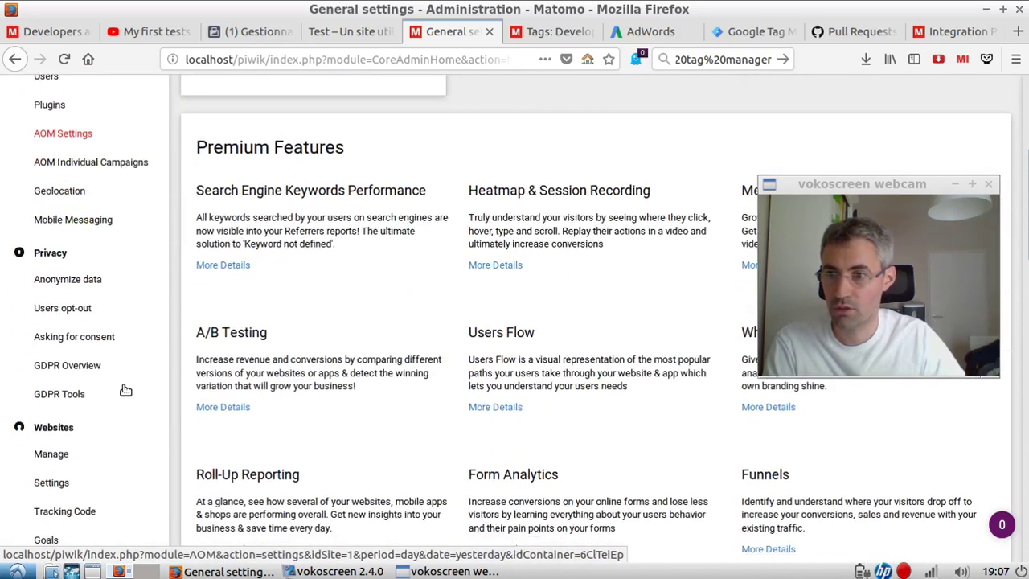
scroll(112, 362, up, 5)
click(77, 352)
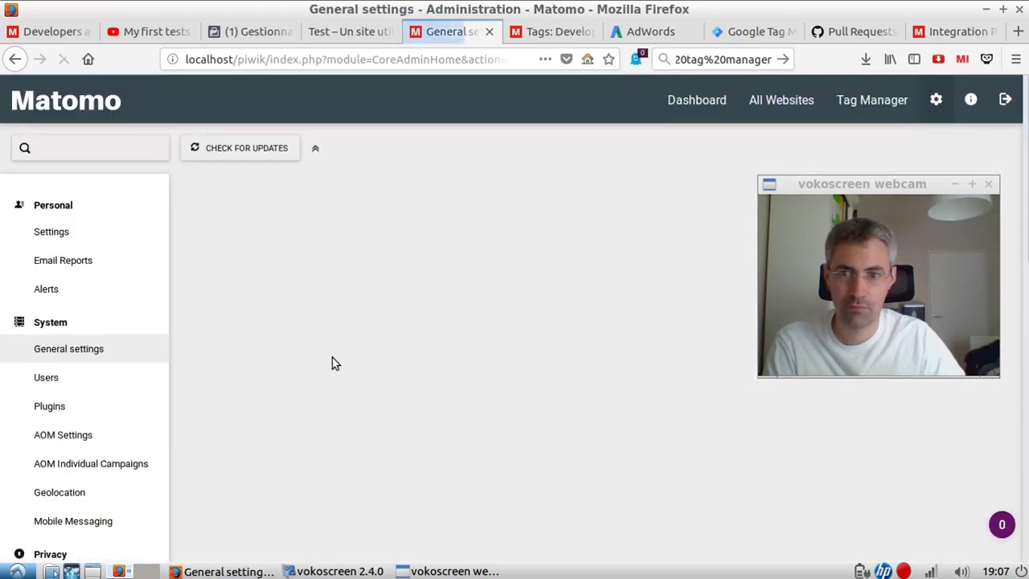
Step: Find the TagManager section by searching the page for "tag", disable custom templates and save the plugin settings
key(ctrl+f)
text(tag)
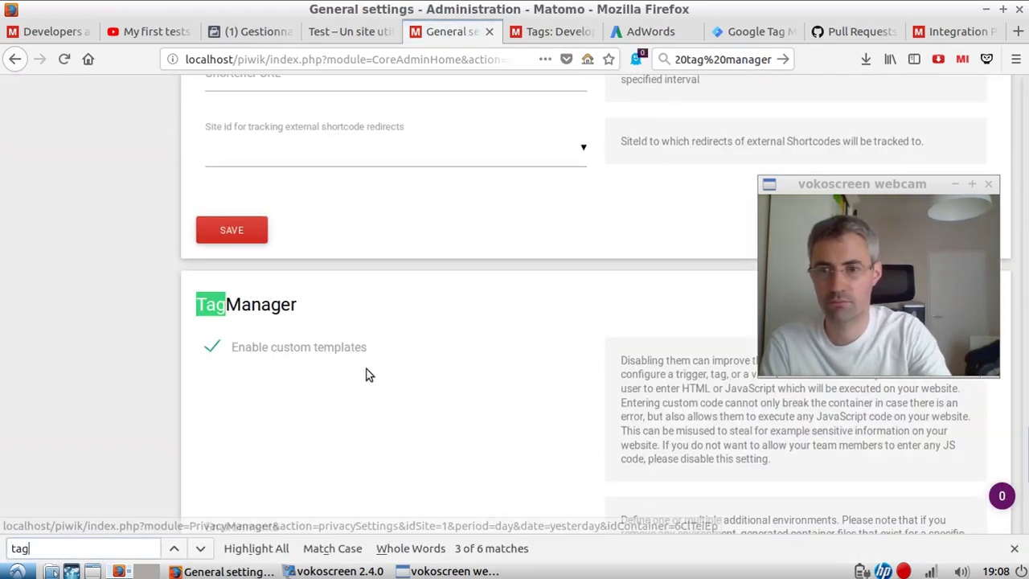
scroll(365, 374, down, 3)
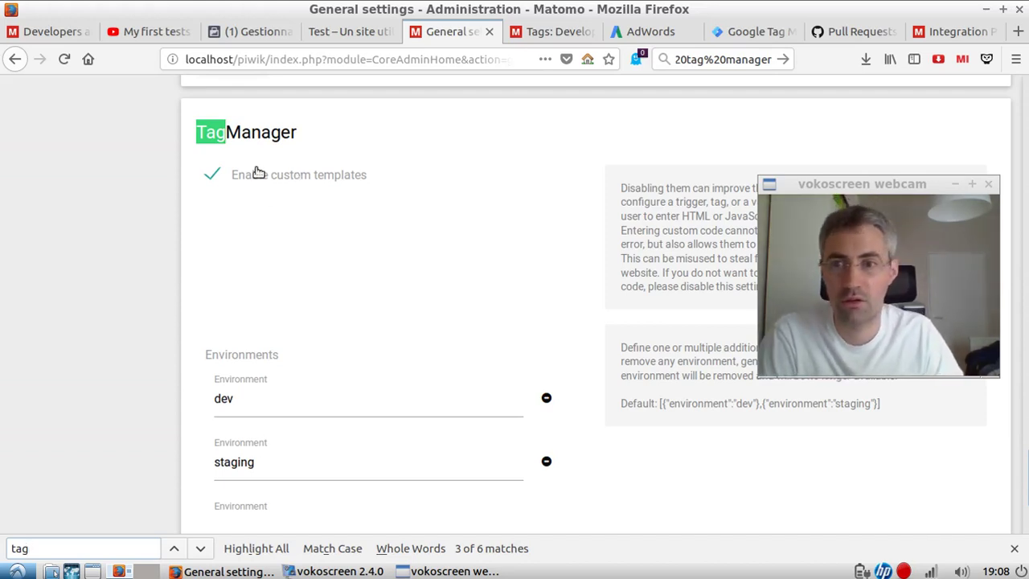
click(209, 176)
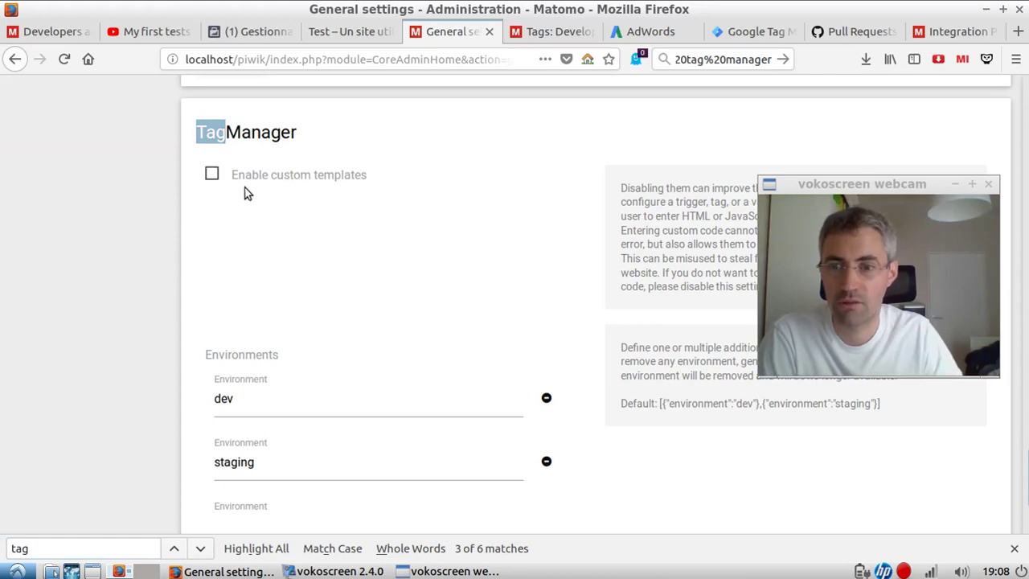
scroll(393, 324, down, 5)
click(230, 419)
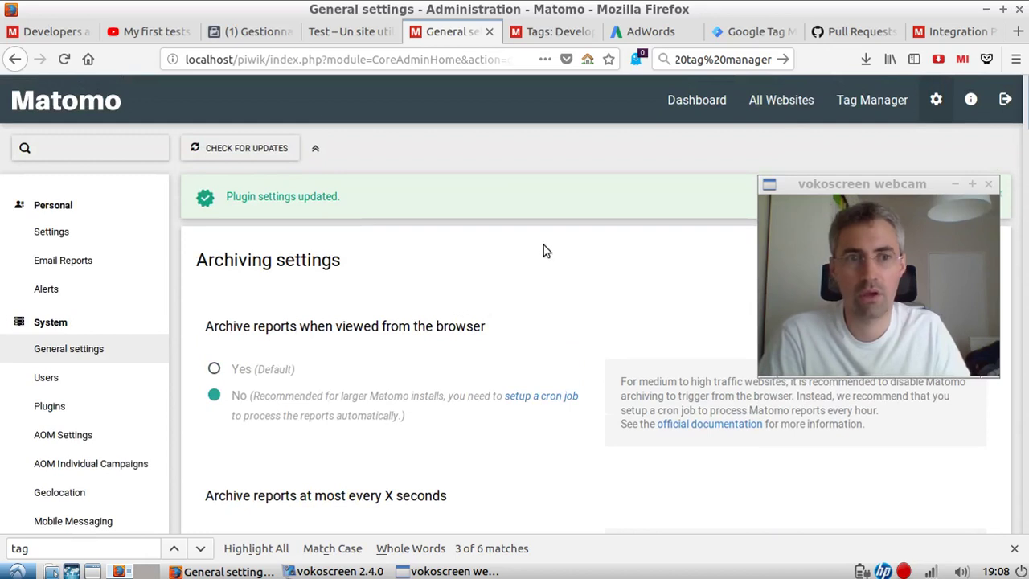
Step: Start a new Custom Image tag in the Beta container and look through its configuration and trigger options
click(874, 113)
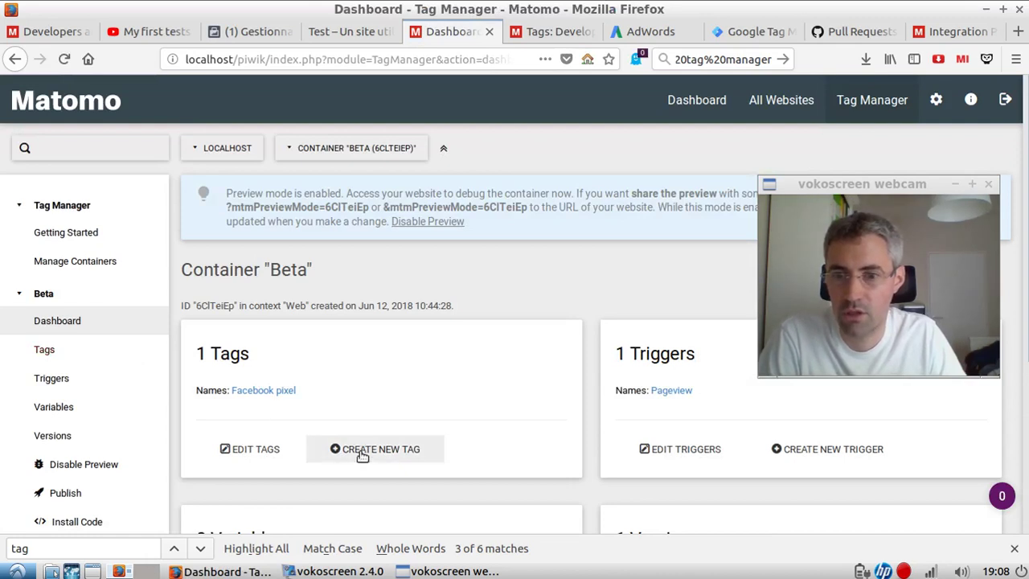
click(362, 453)
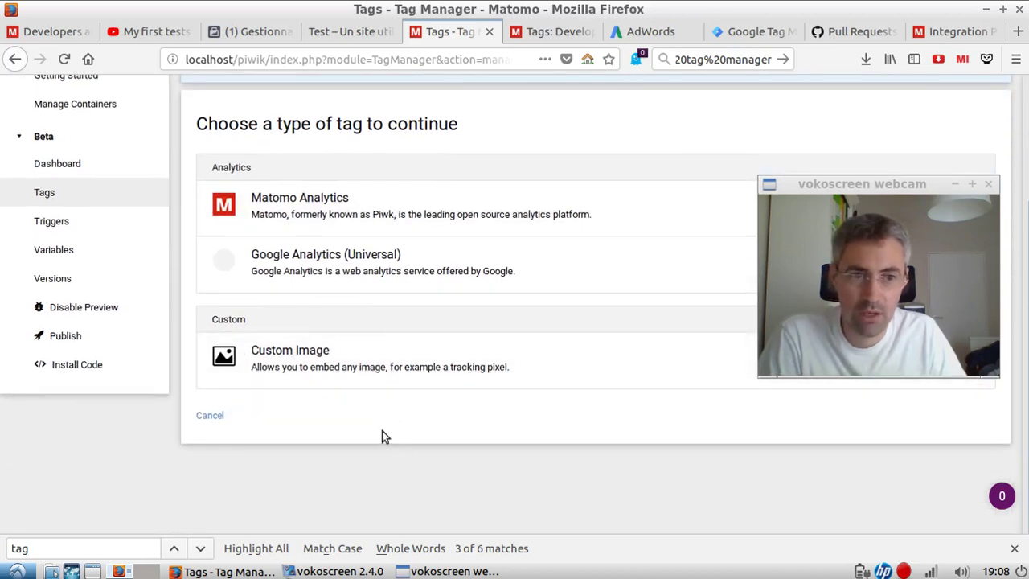
click(374, 362)
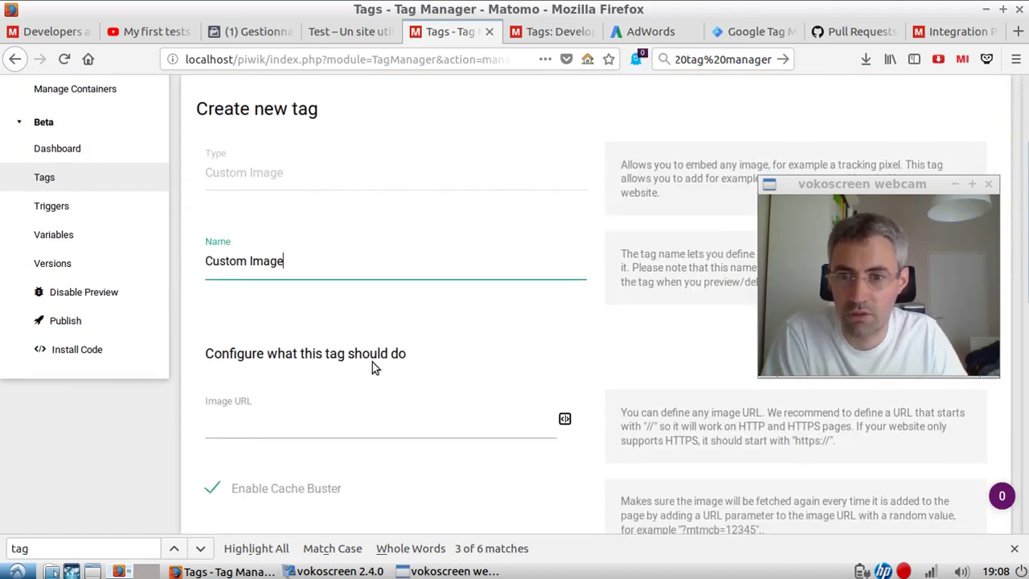
scroll(378, 386, down, 3)
click(319, 251)
scroll(385, 343, down, 3)
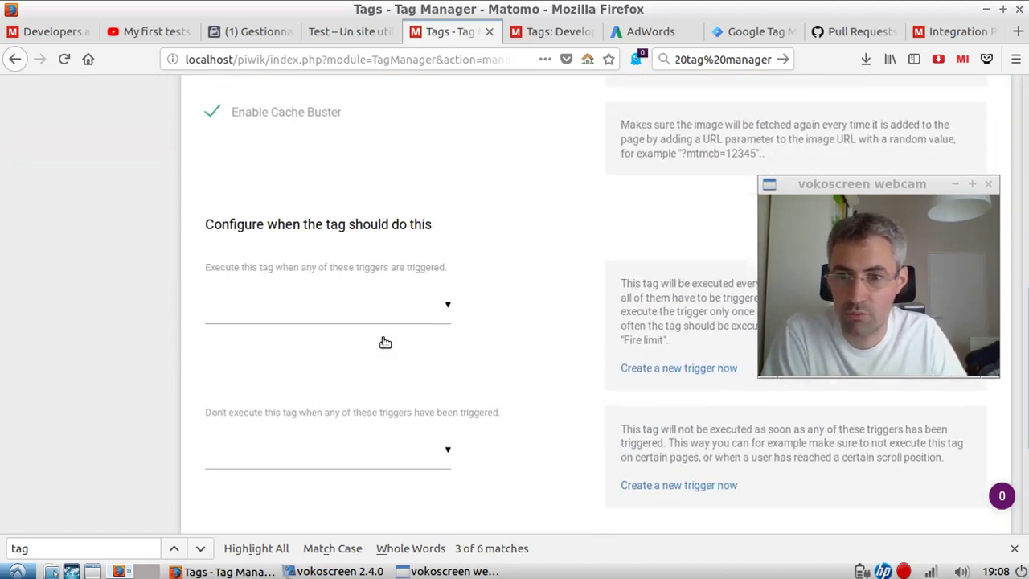
scroll(385, 343, down, 3)
scroll(379, 356, up, 8)
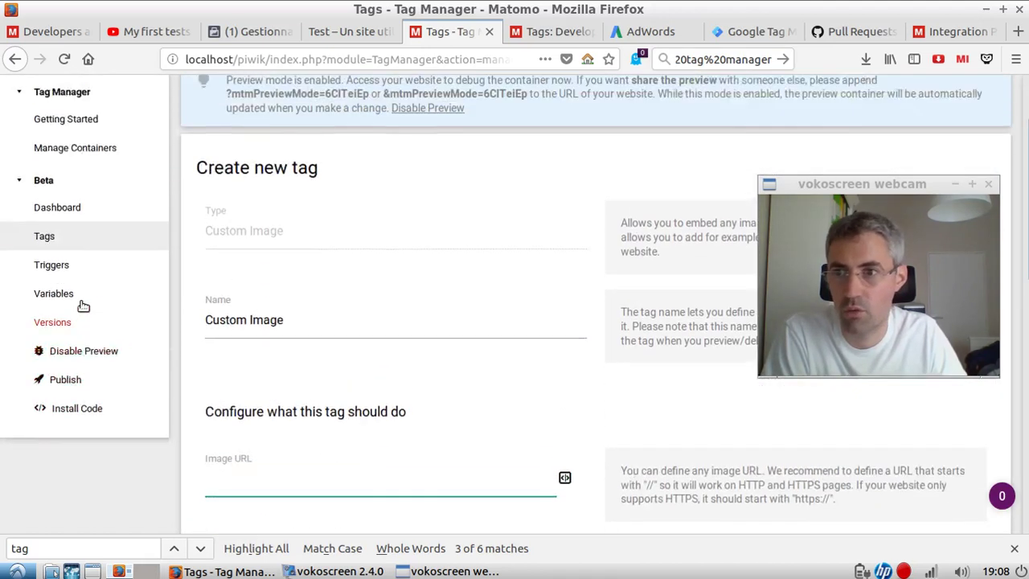
Step: Return to the Beta container's tag list and display the tag types available for a new tag
scroll(84, 298, up, 1)
click(94, 273)
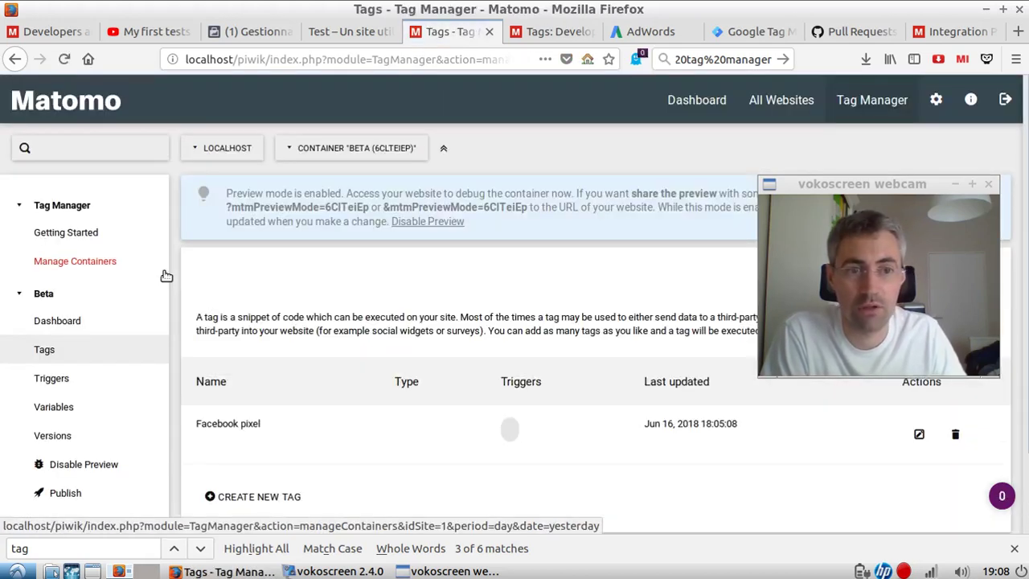
scroll(529, 434, down, 2)
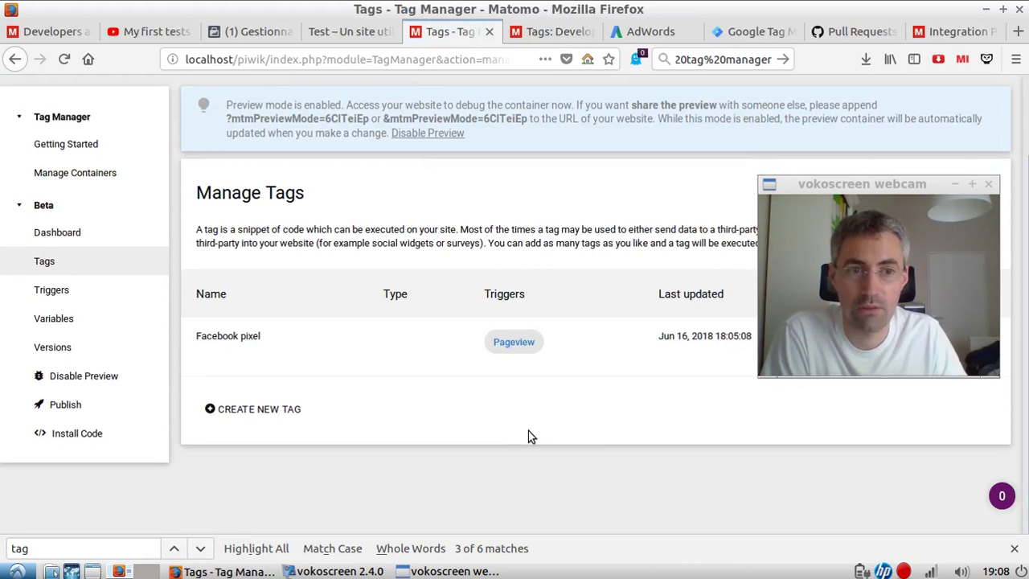
scroll(529, 434, up, 2)
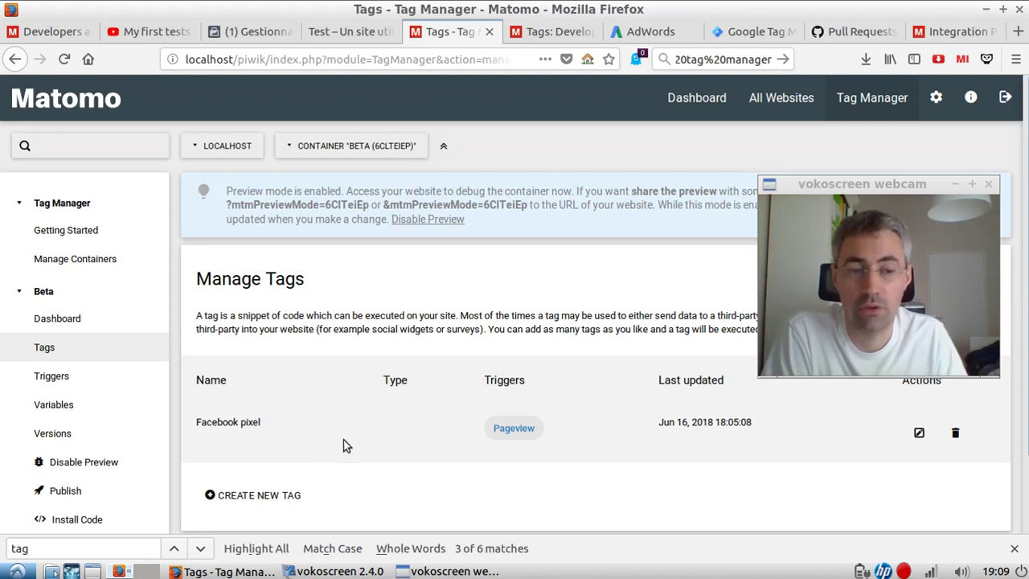
click(260, 495)
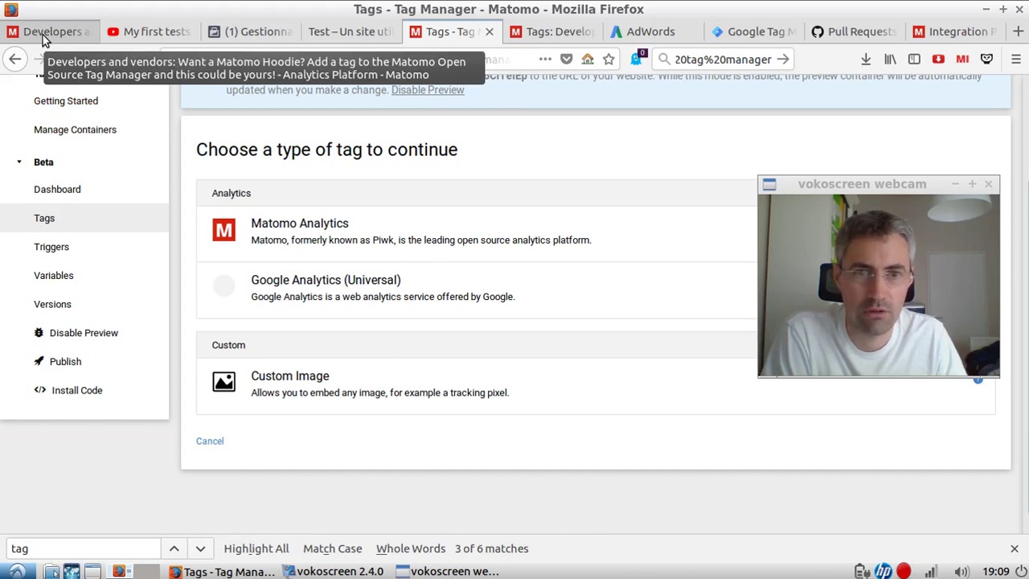
Step: Look at the Matomo blog post asking developers to contribute tags, and at the Integration Plugin developer guide
click(42, 34)
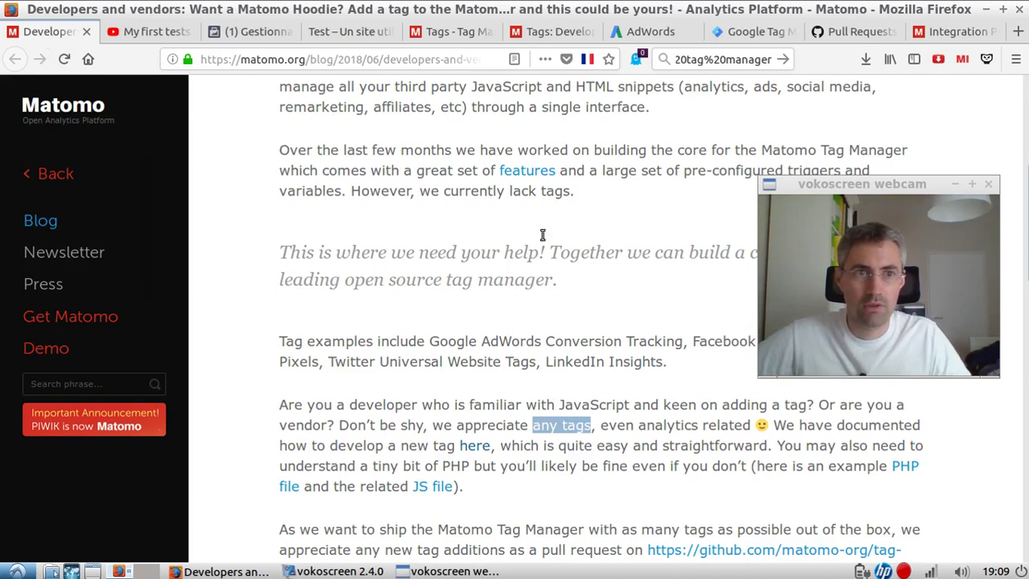
click(946, 33)
drag(880, 185, 926, 368)
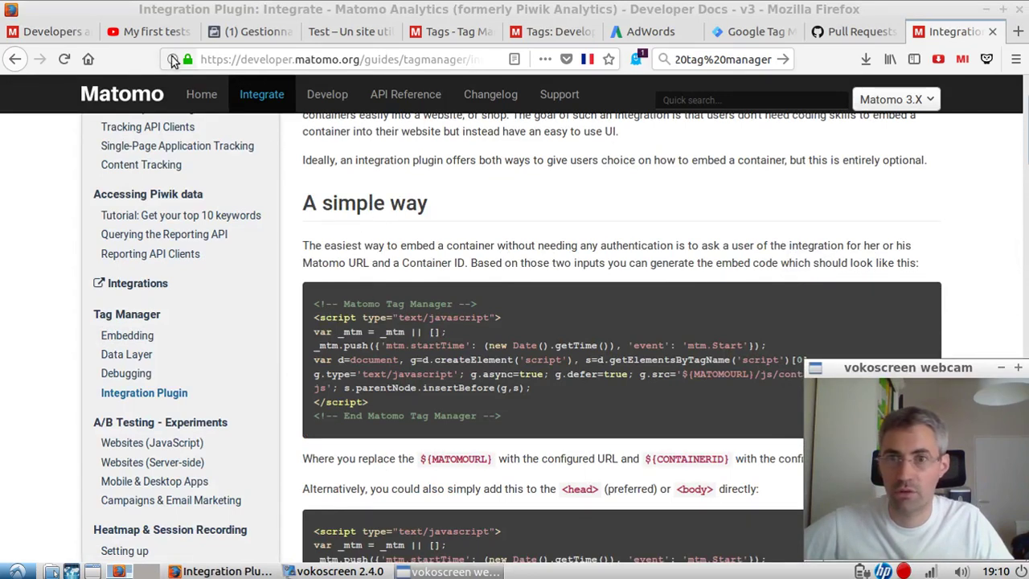
Step: Read through the Tags guide in the Matomo developer documentation, from adding a new tag to the JavaScript part
click(540, 31)
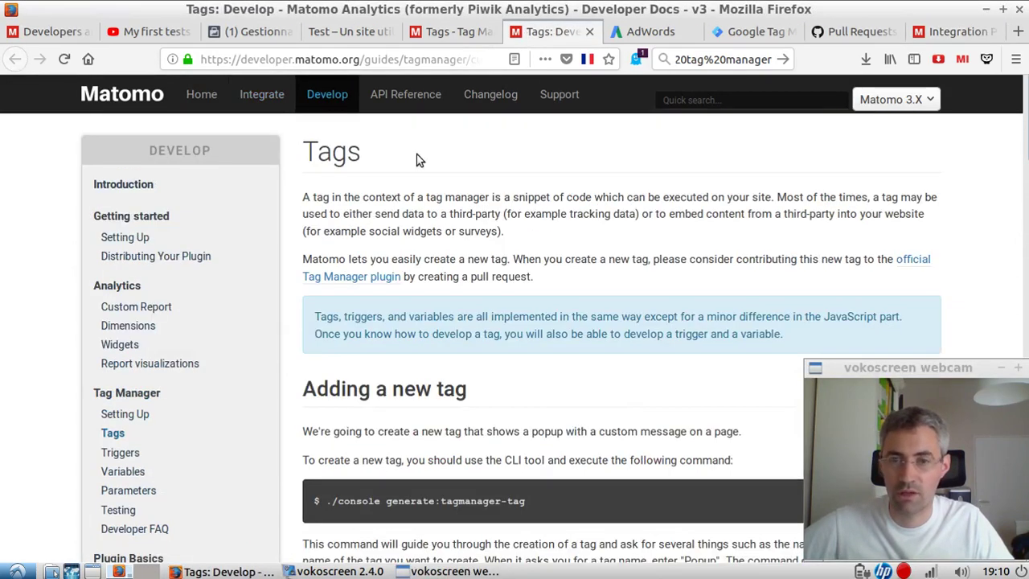
drag(335, 62, 494, 209)
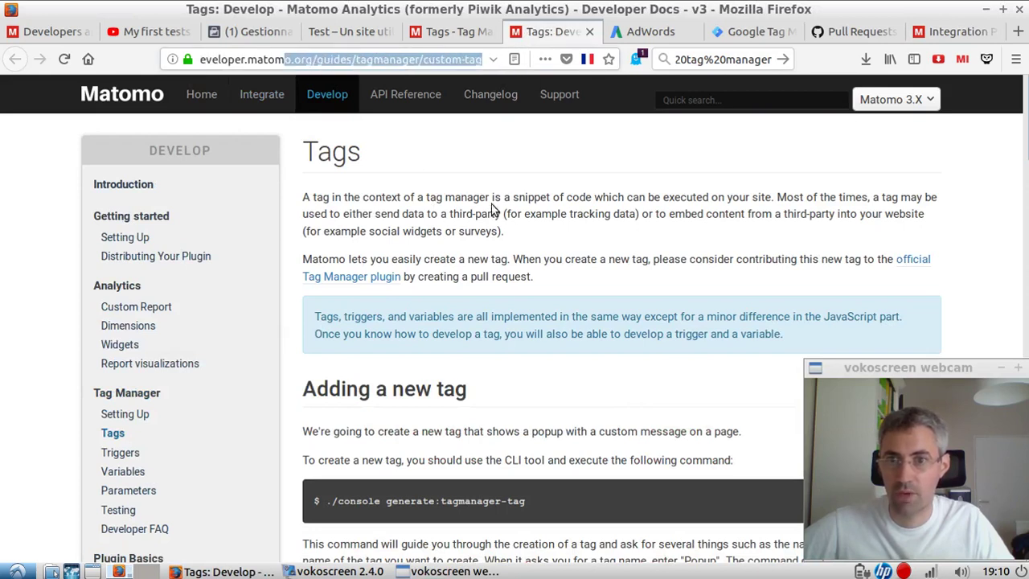
click(387, 206)
scroll(358, 221, down, 1)
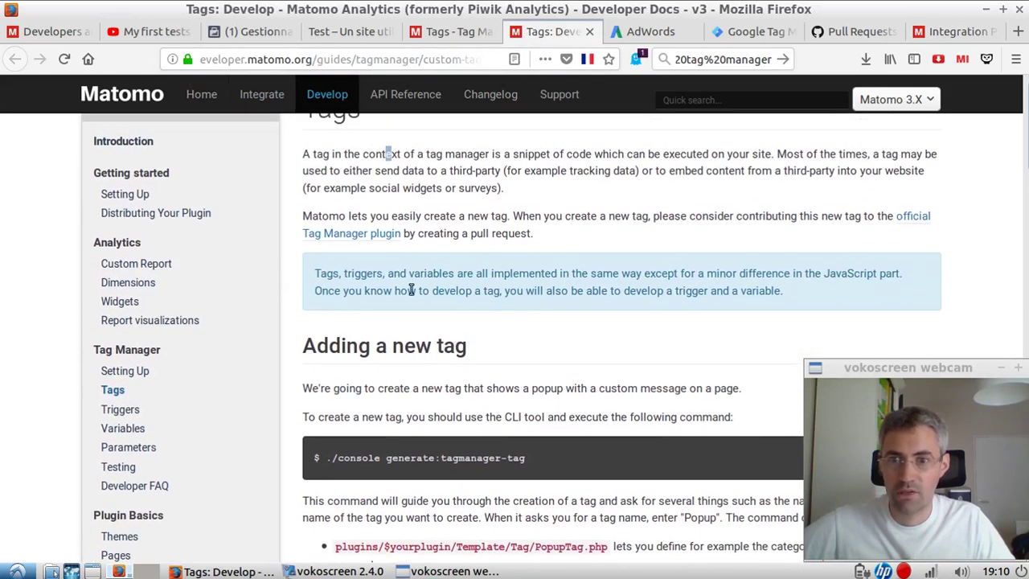
scroll(475, 228, up, 1)
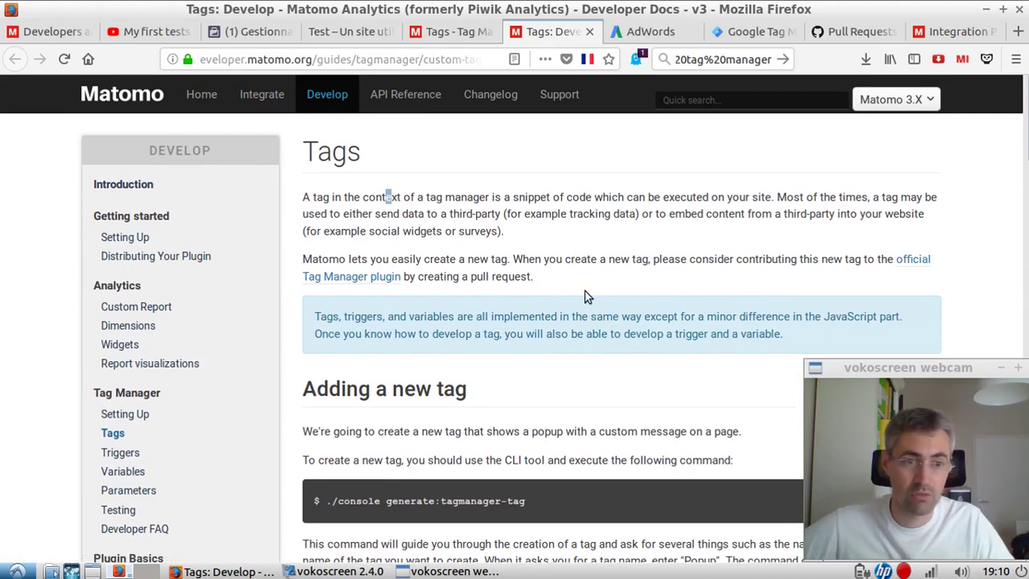
scroll(583, 296, down, 2)
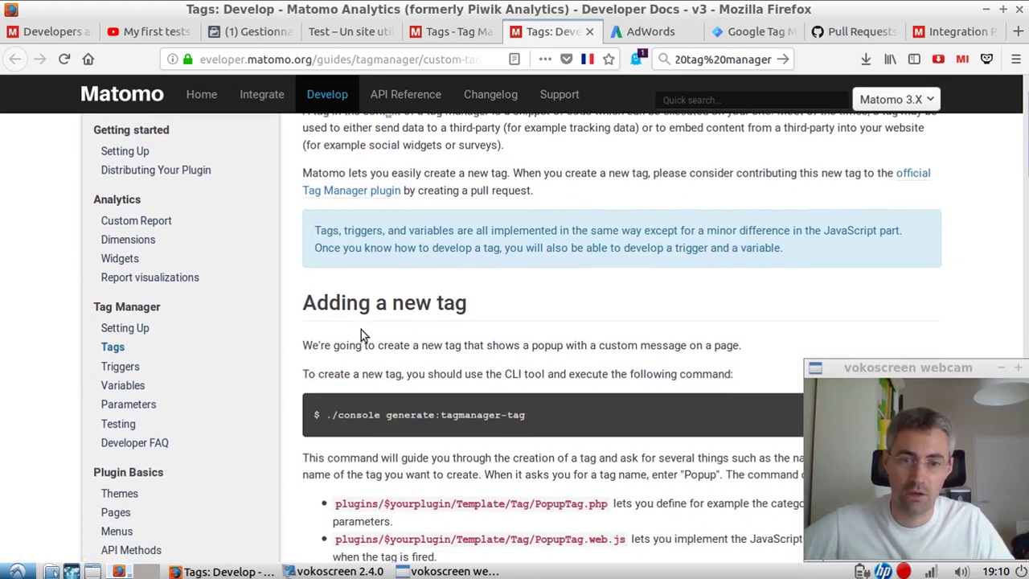
scroll(361, 330, down, 9)
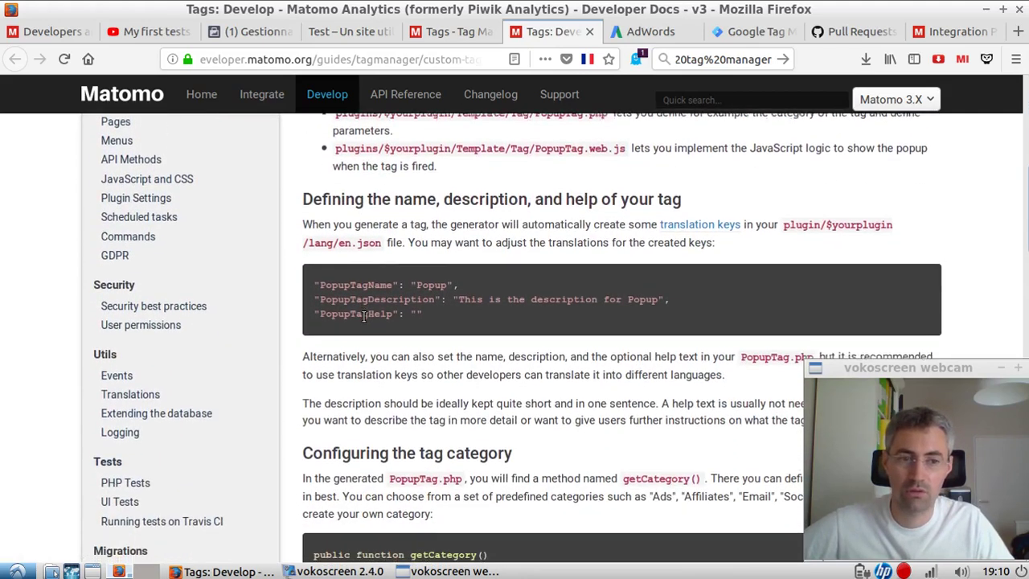
scroll(364, 316, down, 3)
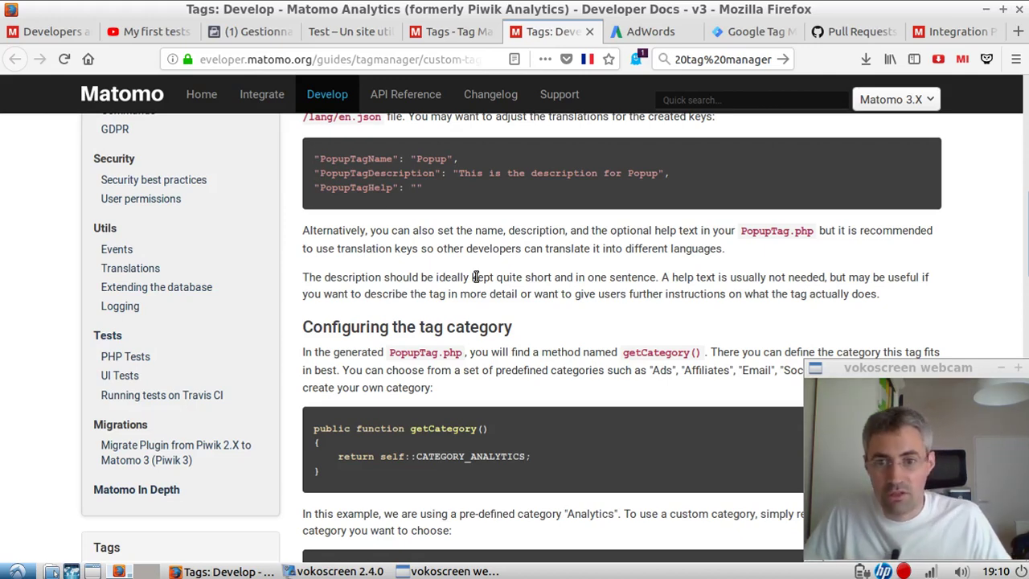
scroll(540, 286, down, 7)
scroll(567, 332, down, 10)
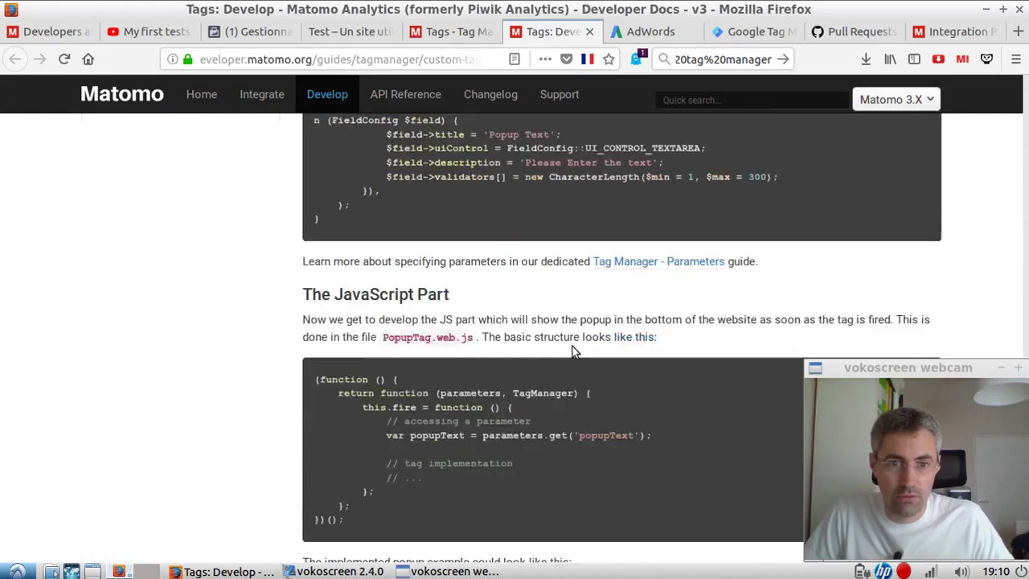
scroll(547, 369, up, 20)
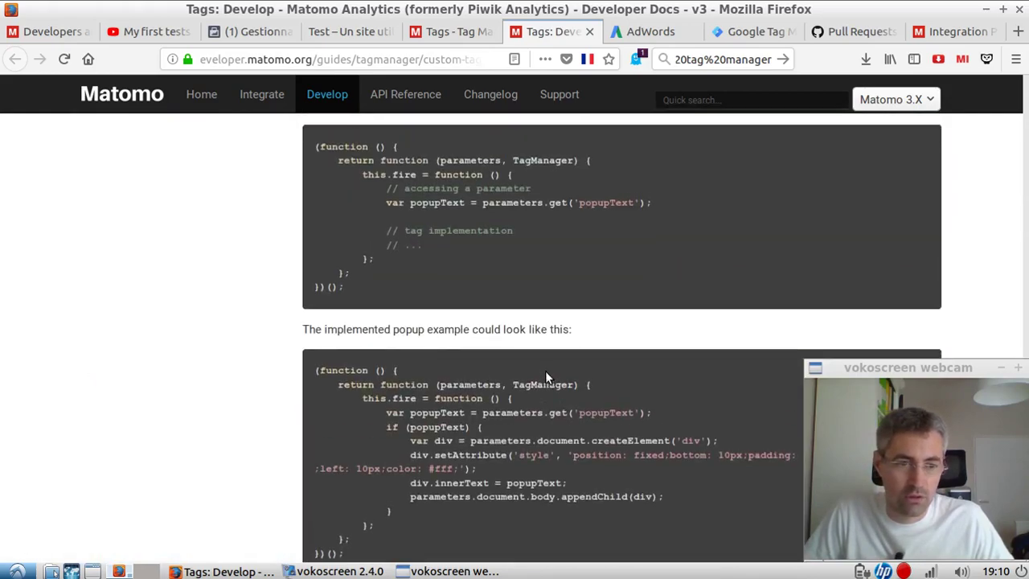
scroll(514, 386, up, 10)
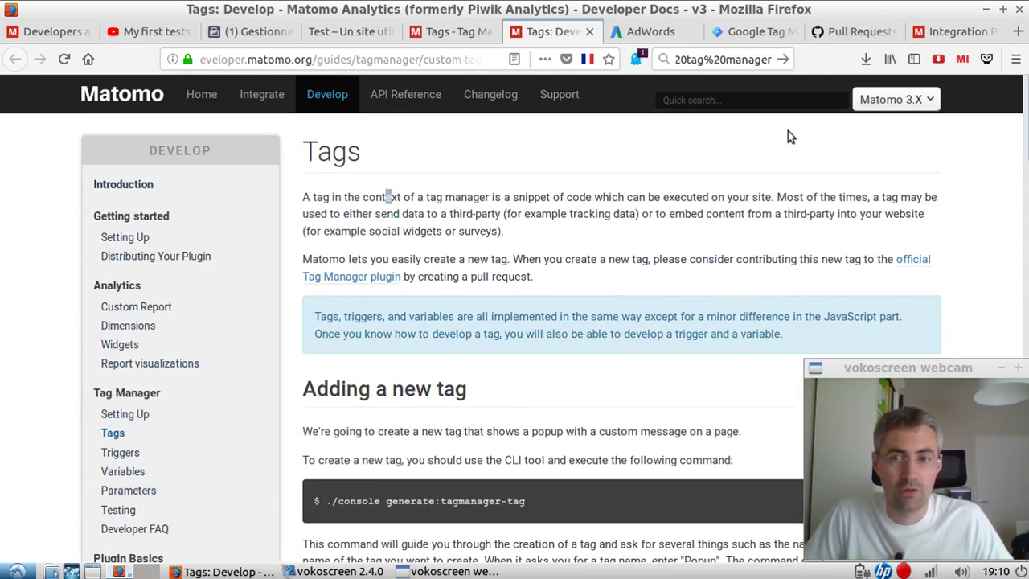
Step: Check the open pull requests of the matomo-org/tag-manager repository on GitHub for new tag types
click(843, 34)
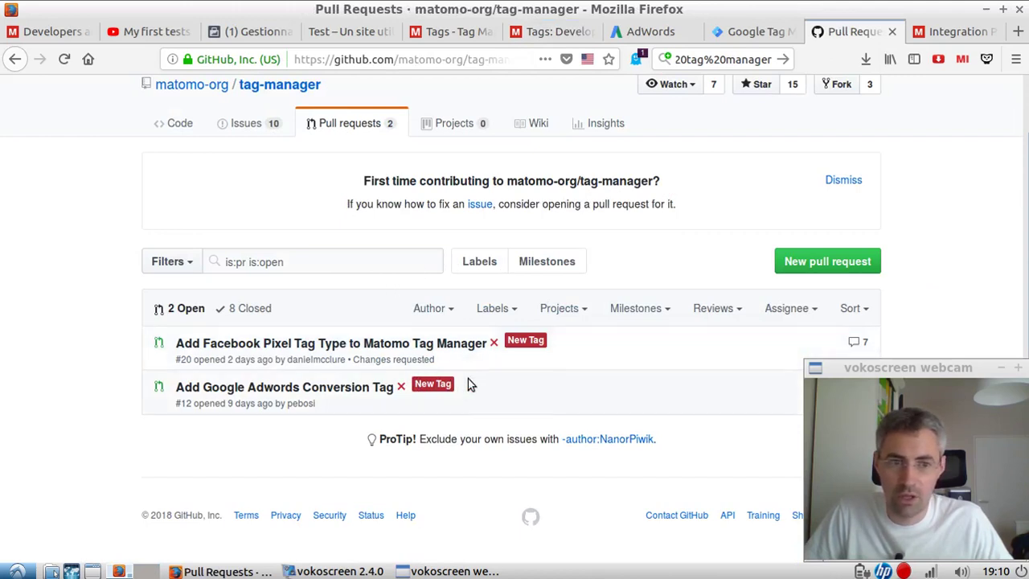
scroll(367, 372, up, 1)
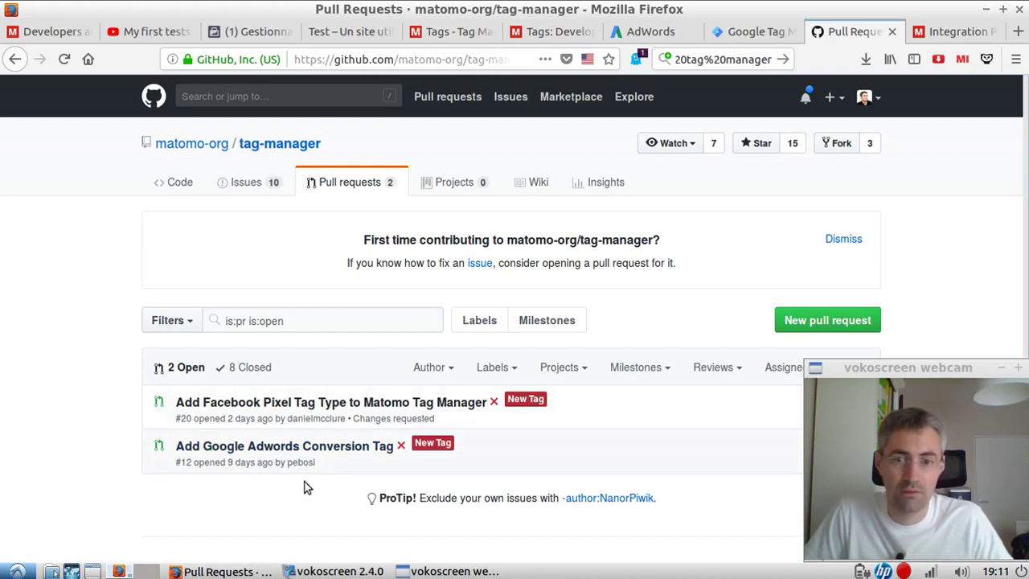
click(915, 32)
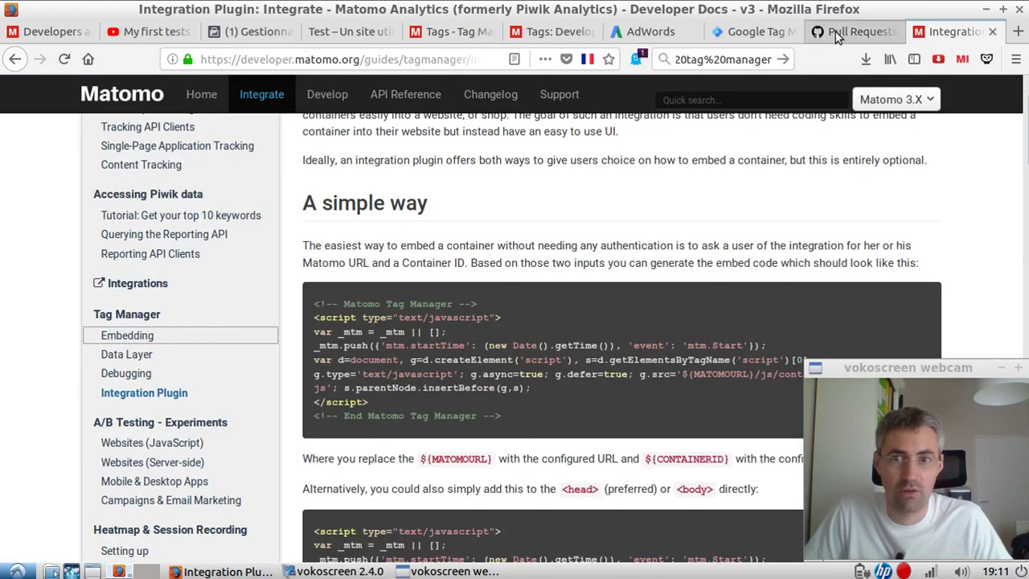
click(836, 36)
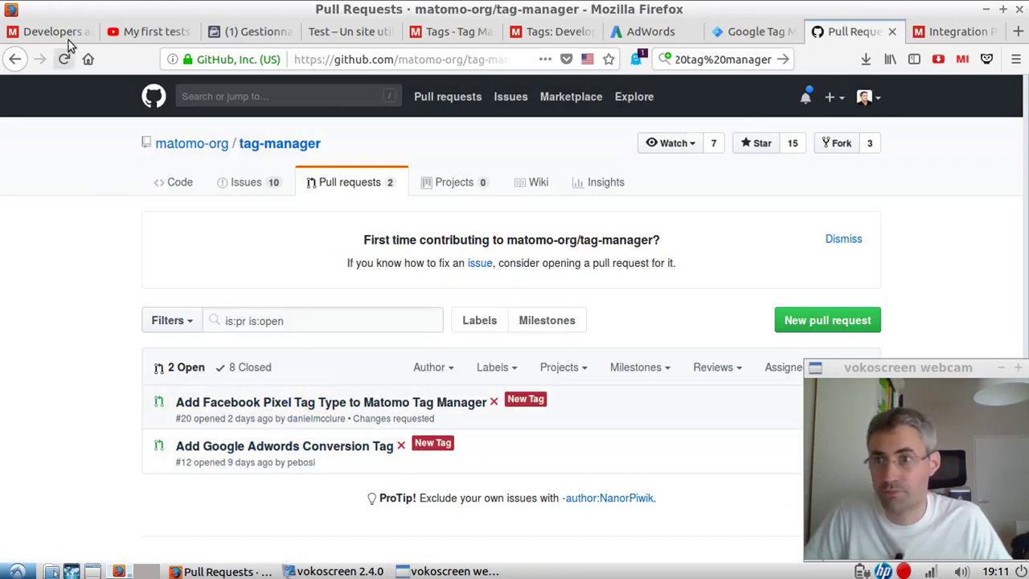
Step: Show the YouTube comment about Matomo Tag Manager and highlight its mention of Facebook Pixel and Google Adwords
click(148, 36)
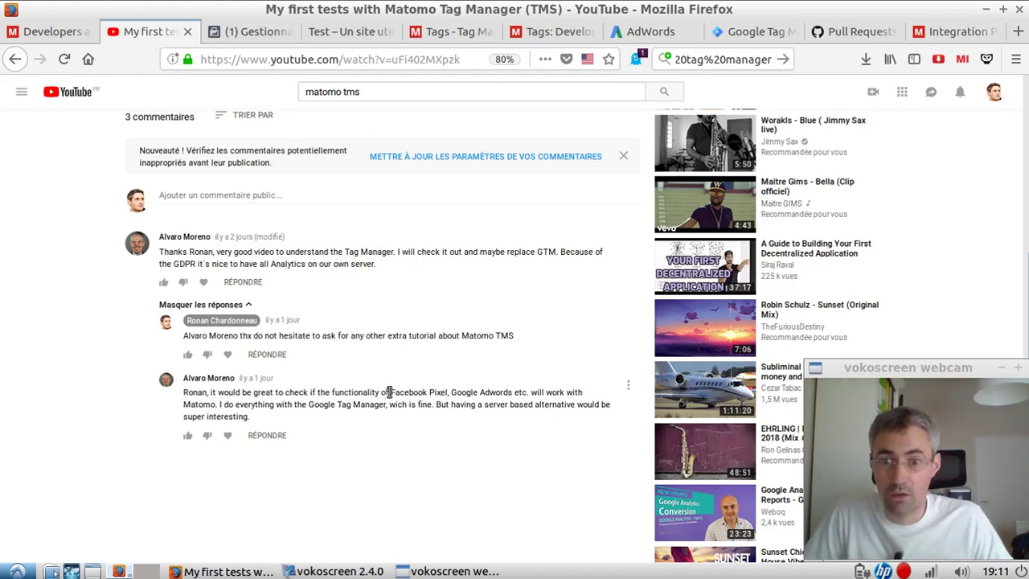
drag(447, 392, 524, 396)
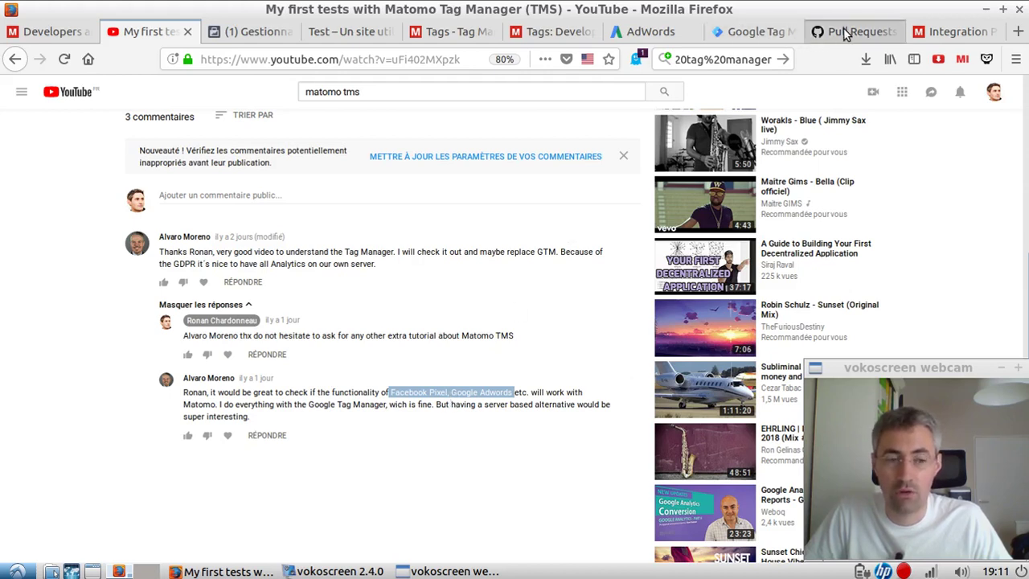
click(374, 394)
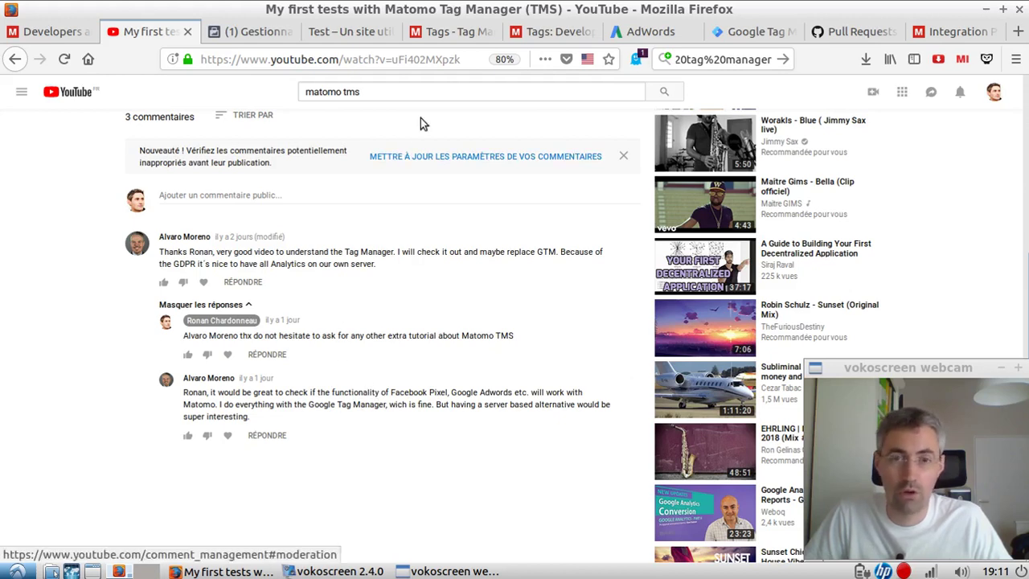
Step: Start a new Matomo Analytics tag in the Beta container and look over its configuration fields
click(469, 32)
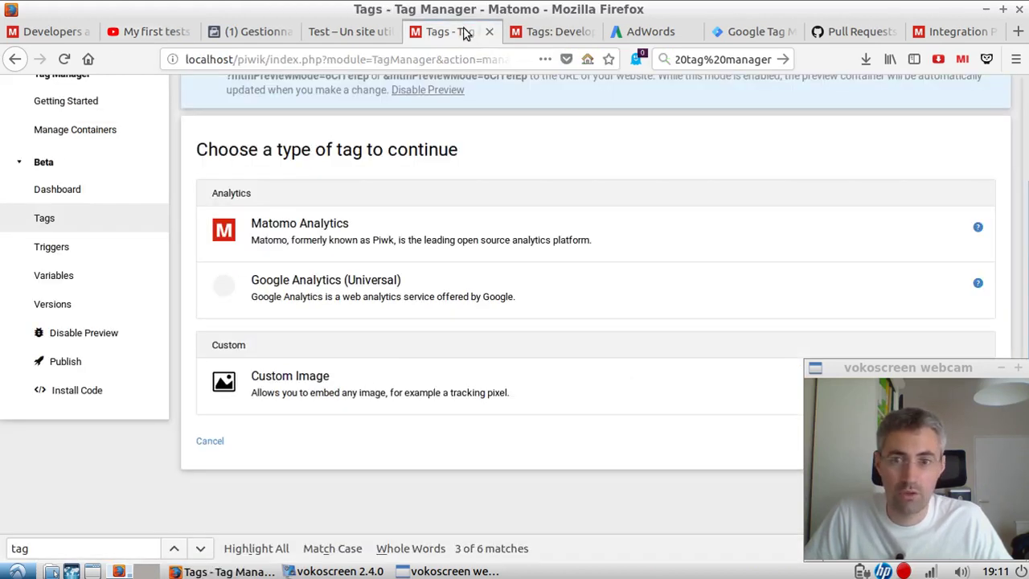
click(346, 229)
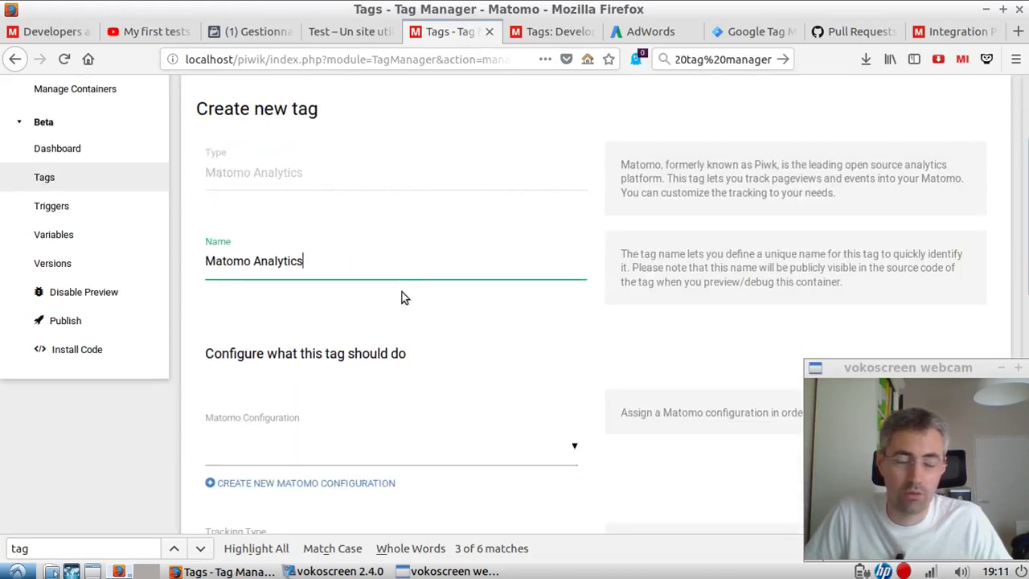
scroll(378, 277, down, 1)
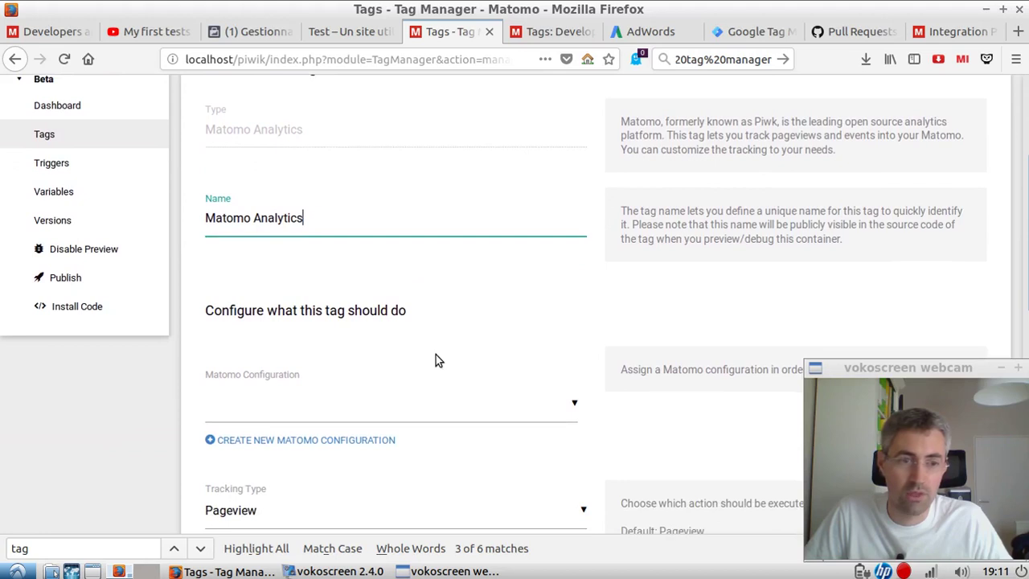
scroll(447, 305, down, 3)
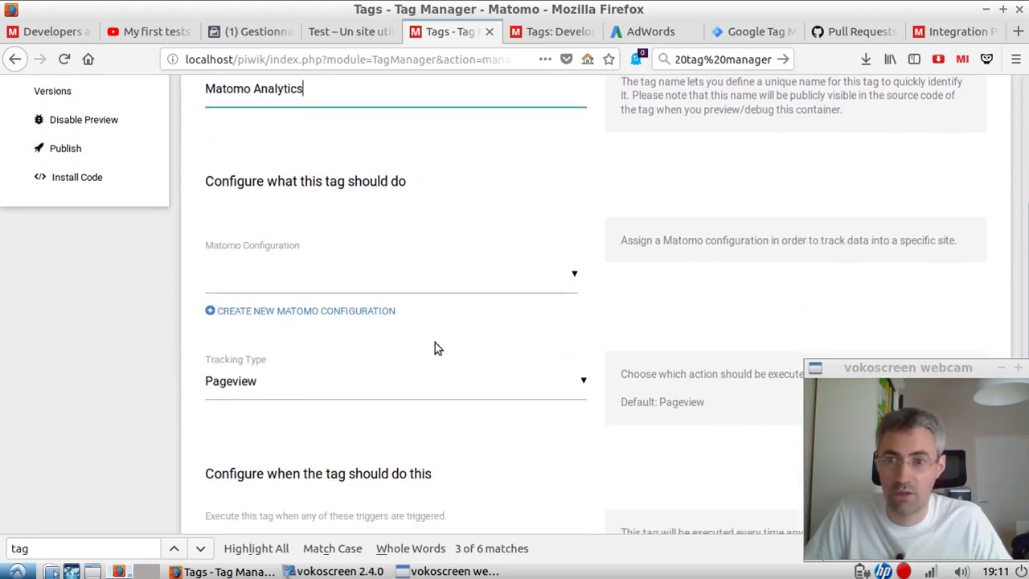
Step: Open the form for a new Matomo configuration and review its settings from the Matomo URL to Custom Dimensions
click(341, 312)
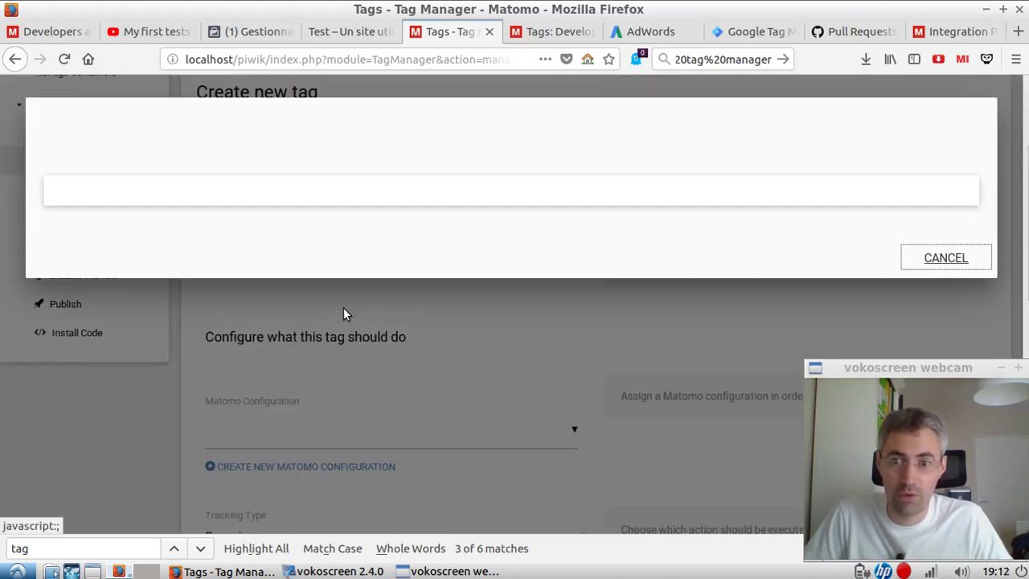
scroll(307, 341, down, 4)
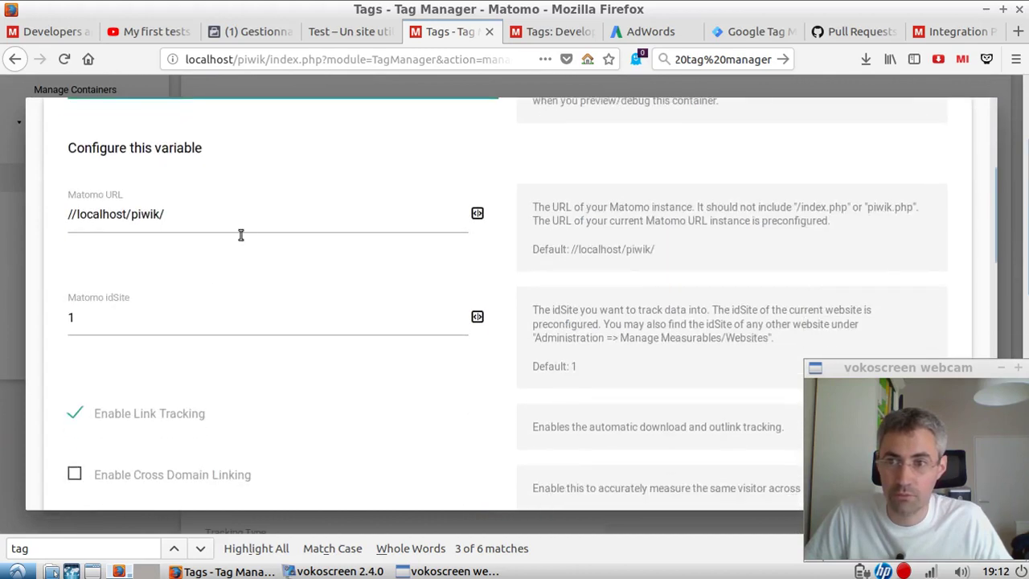
drag(255, 223, 38, 208)
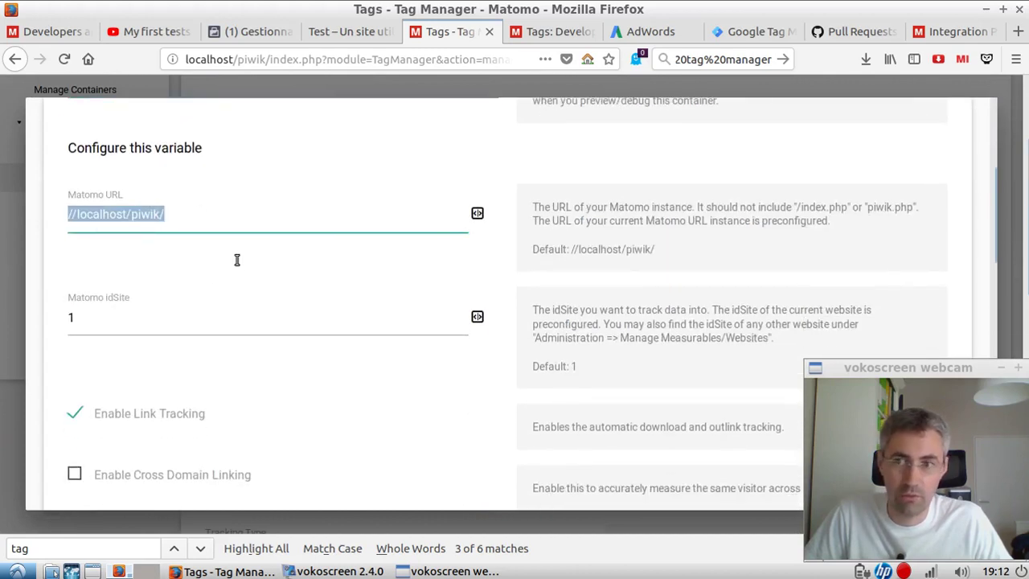
key(Tab)
scroll(229, 271, down, 3)
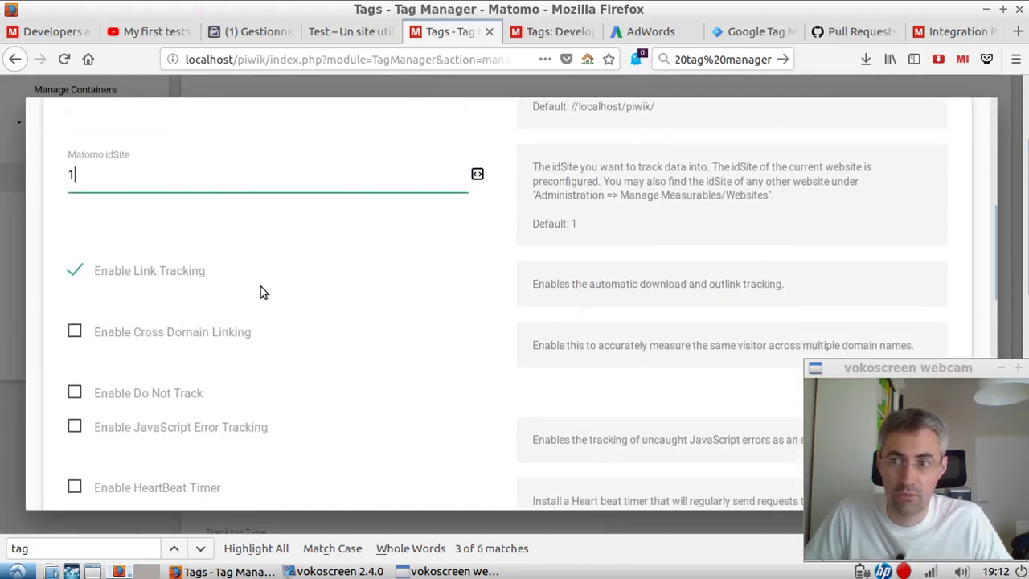
scroll(273, 281, down, 2)
scroll(252, 285, down, 15)
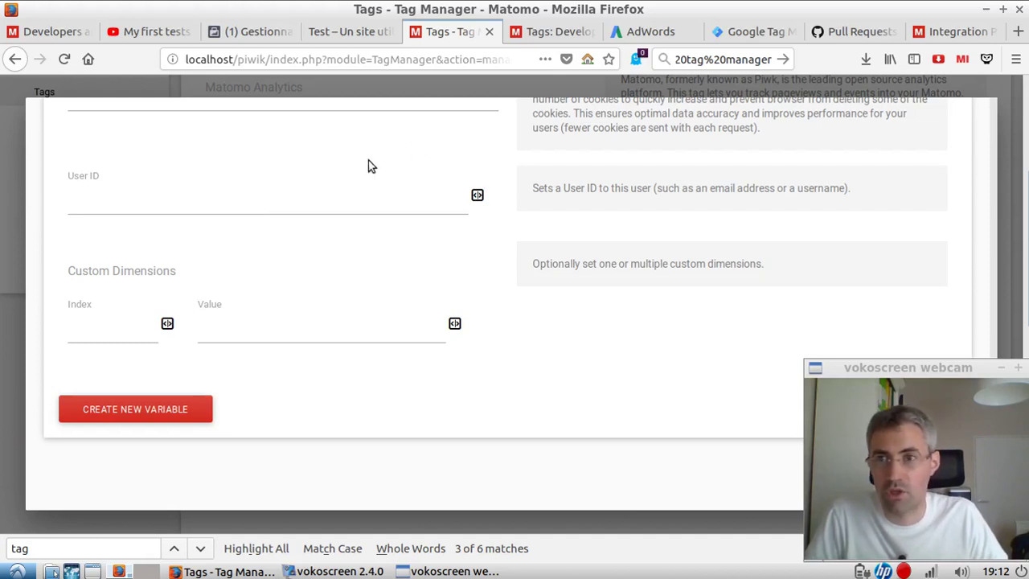
Step: Revisit the YouTube comment's request for Facebook Pixel support and compare it with the tag-manager pull requests on GitHub
click(128, 31)
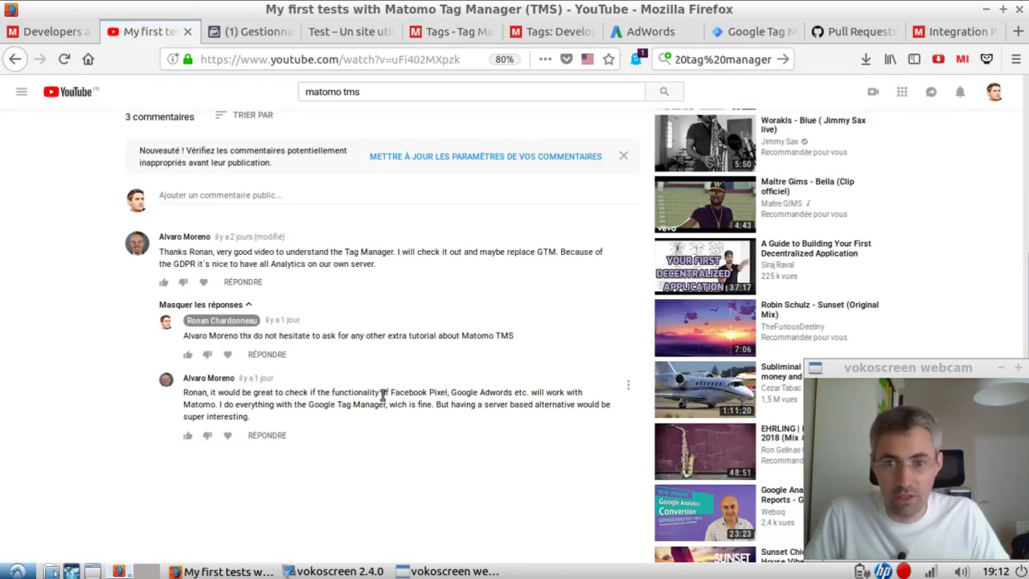
drag(389, 394, 500, 390)
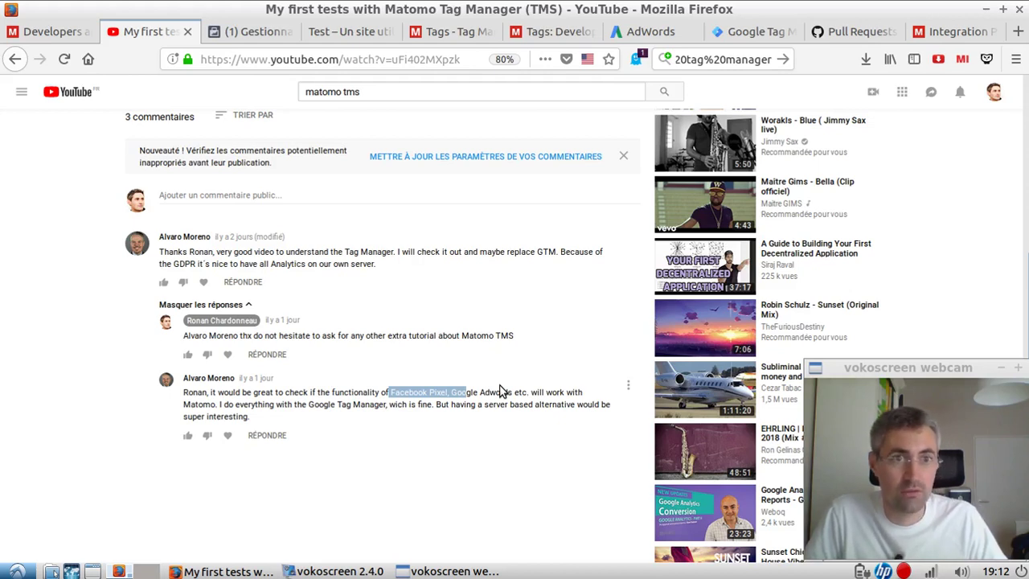
click(857, 32)
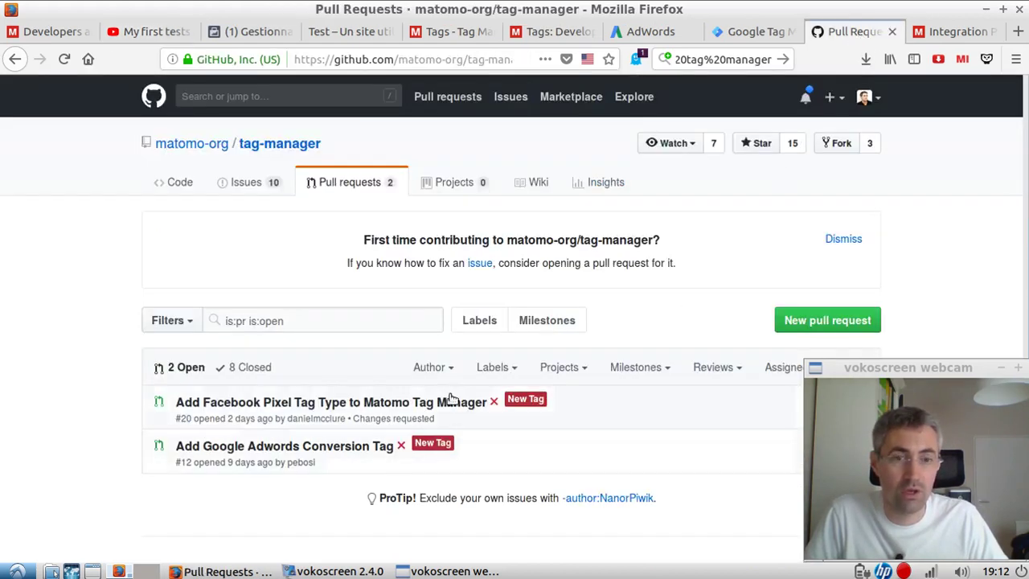